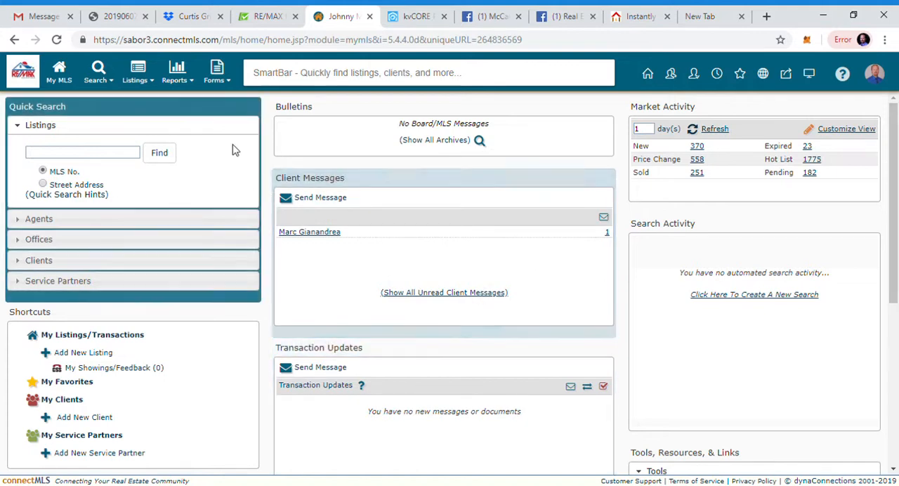
Step: Start a new custom listings report from the Custom Reports page and name it "CMA Presentation"
{"action": "left_click", "coordinate": [188, 80]}
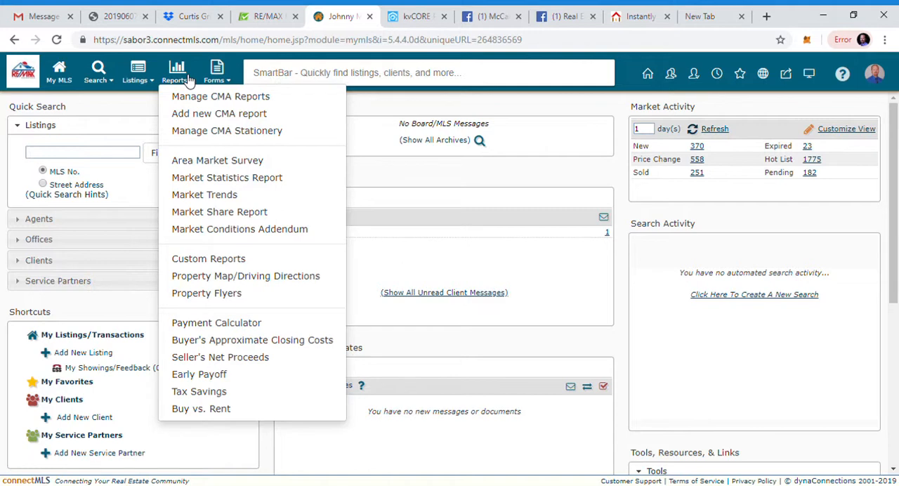
{"action": "left_click", "coordinate": [210, 260]}
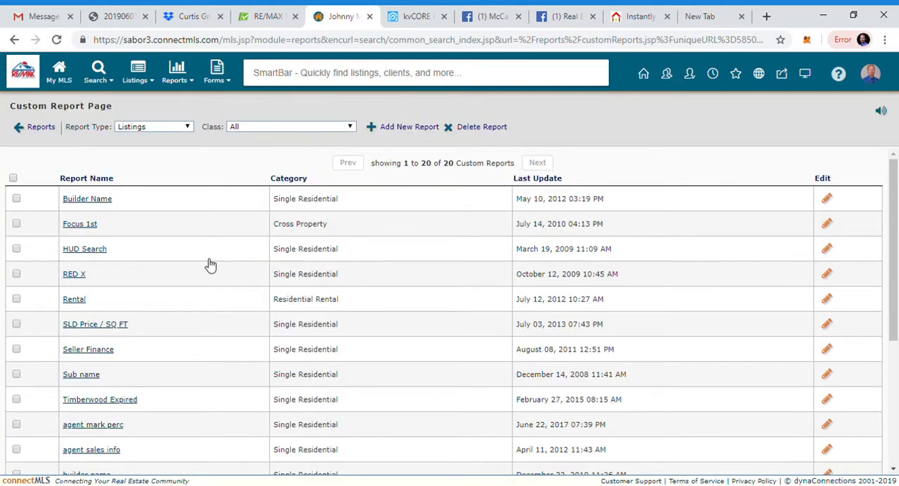
{"action": "scroll", "coordinate": [207, 263], "scroll_direction": "down", "scroll_amount": 3}
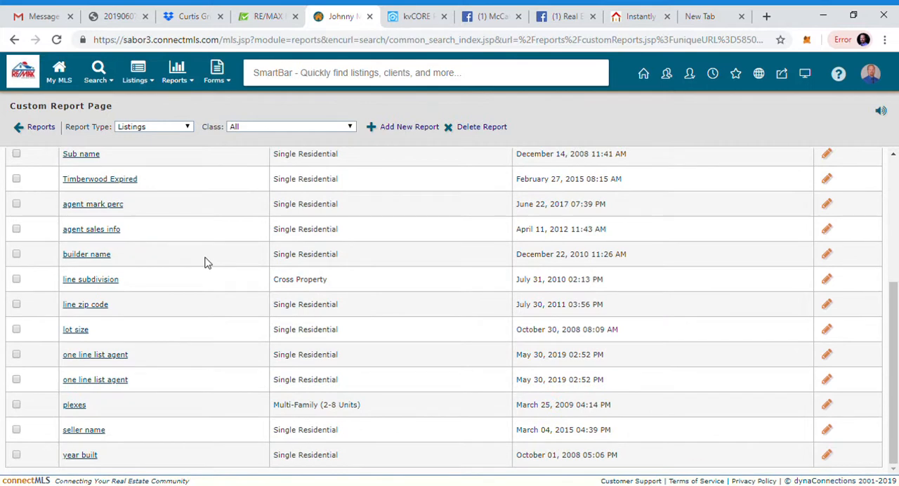
{"action": "scroll", "coordinate": [207, 262], "scroll_direction": "up", "scroll_amount": 3}
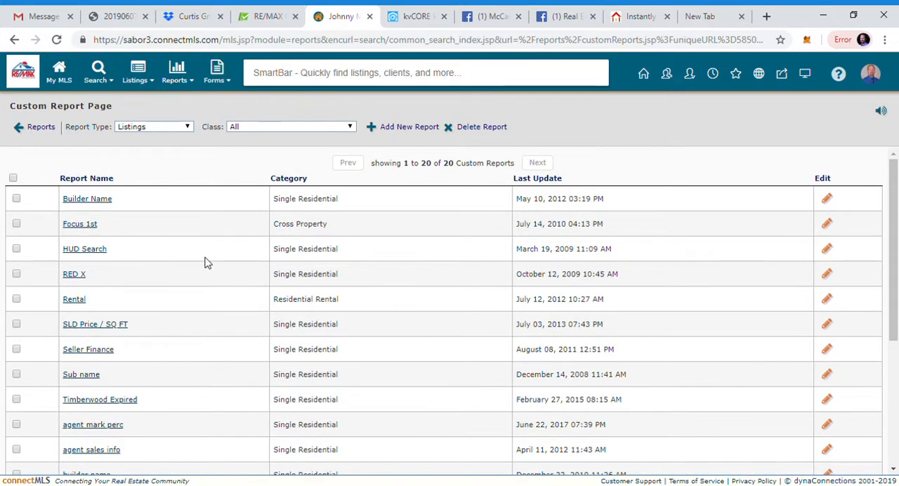
{"action": "left_click", "coordinate": [409, 129]}
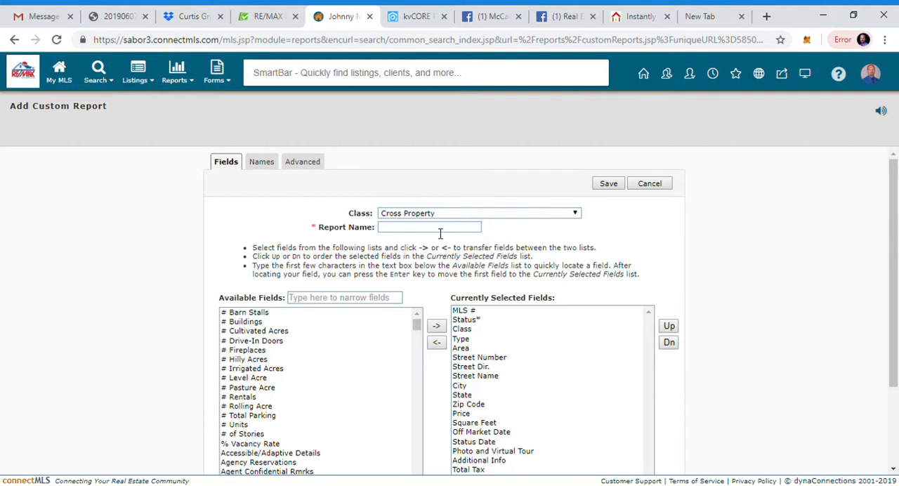
{"action": "left_click", "coordinate": [441, 233]}
{"action": "type", "text": "CMA Presentation"}
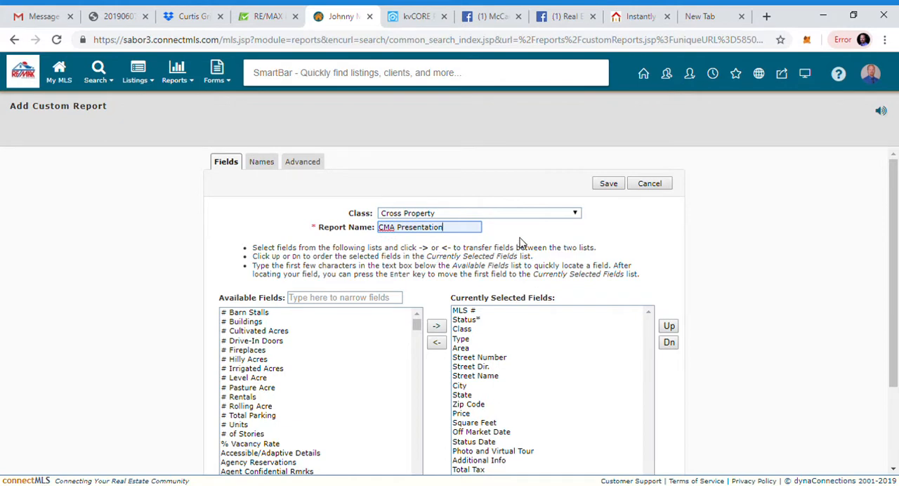
Step: Review the report's currently selected fields and compare them with the column headings in the sample PDF 201906071545.pdf
{"action": "scroll", "coordinate": [521, 242], "scroll_direction": "down", "scroll_amount": 3}
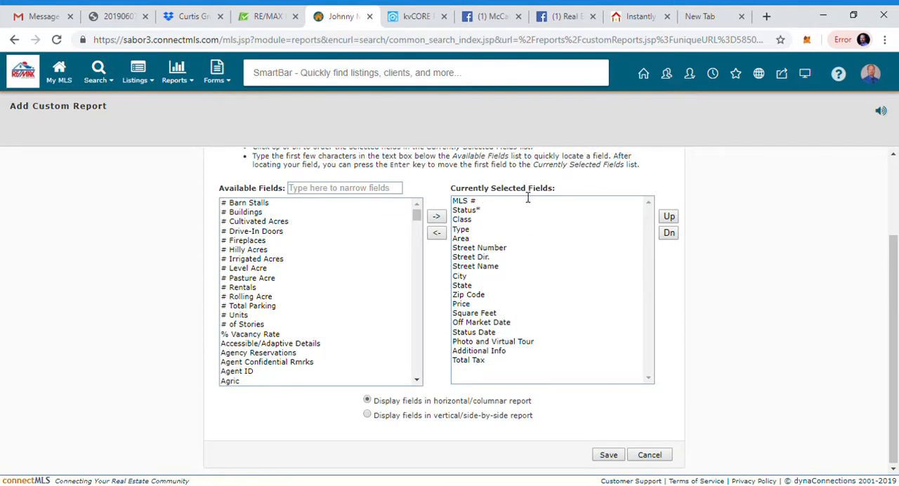
{"action": "left_click", "coordinate": [473, 203]}
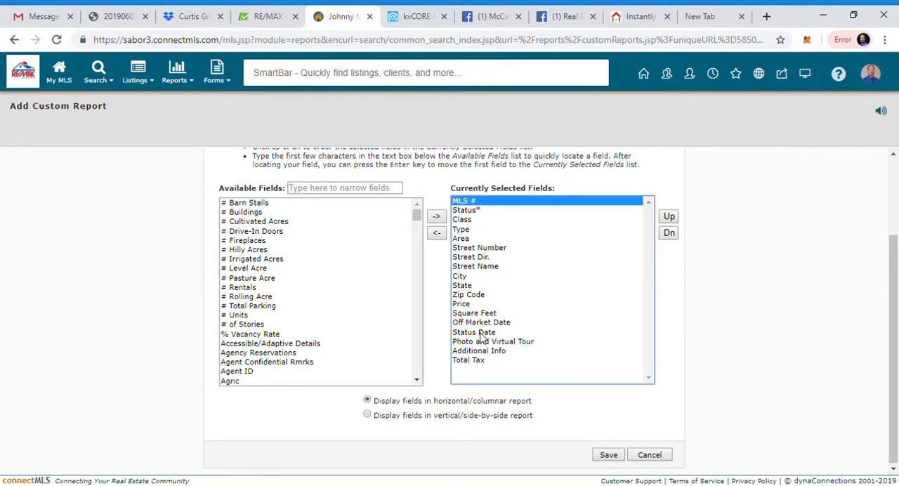
{"action": "left_click", "coordinate": [477, 361]}
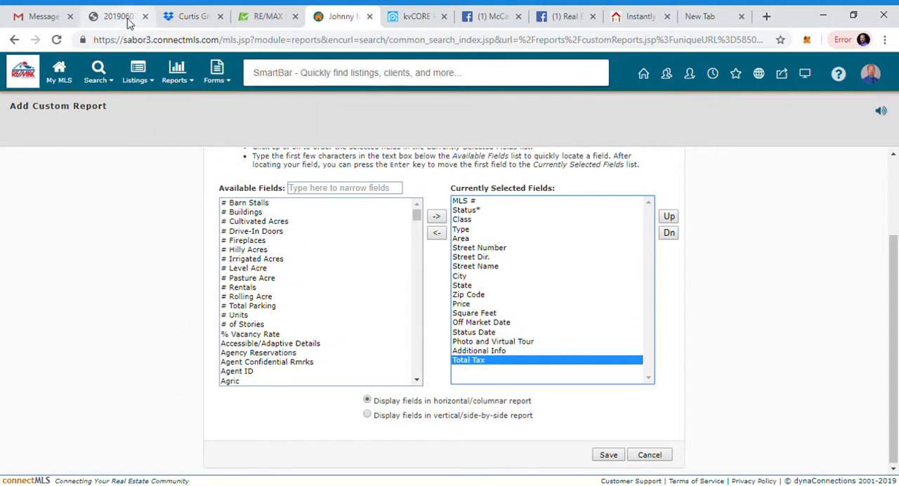
{"action": "left_click", "coordinate": [118, 16]}
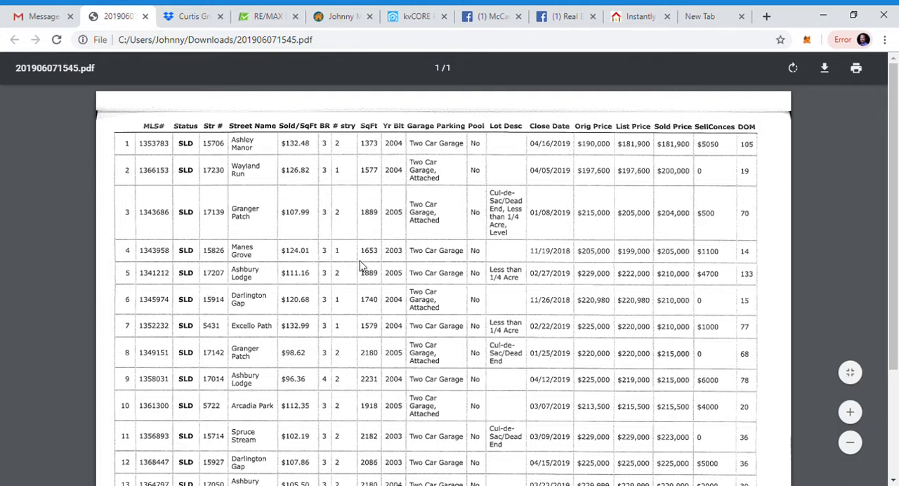
{"action": "left_click", "coordinate": [339, 18]}
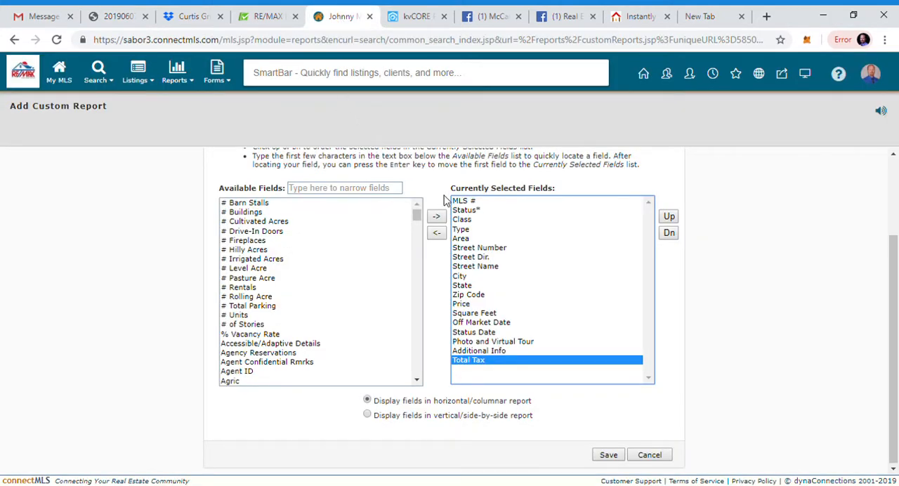
Step: Remove Class, Type, Area and Street Dir. from the report's currently selected fields
{"action": "left_click", "coordinate": [463, 205]}
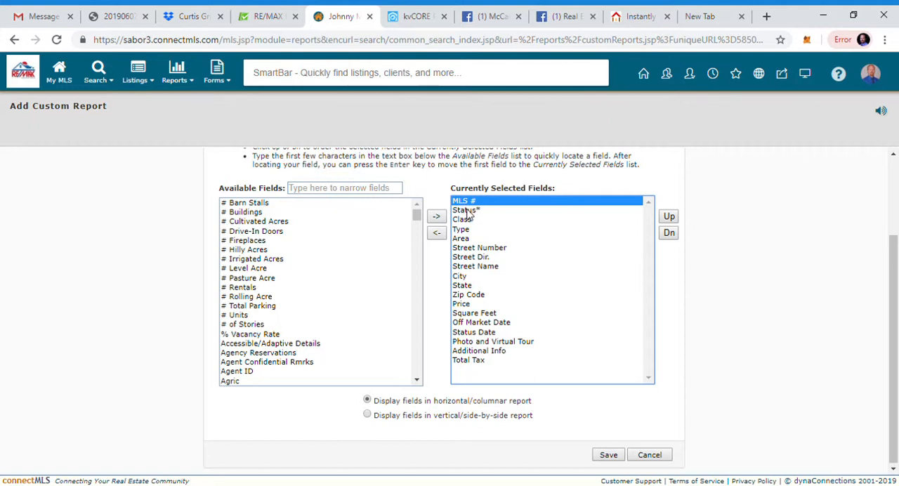
{"action": "left_click", "coordinate": [468, 212]}
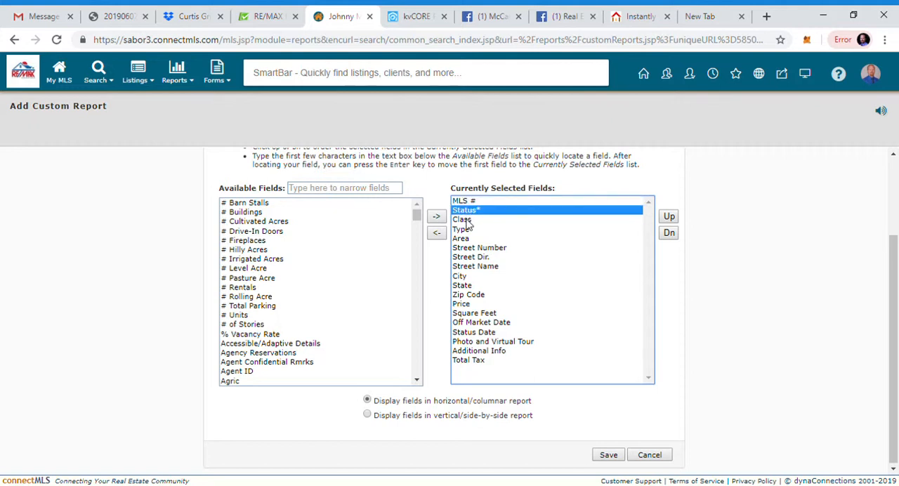
{"action": "left_click", "coordinate": [464, 221]}
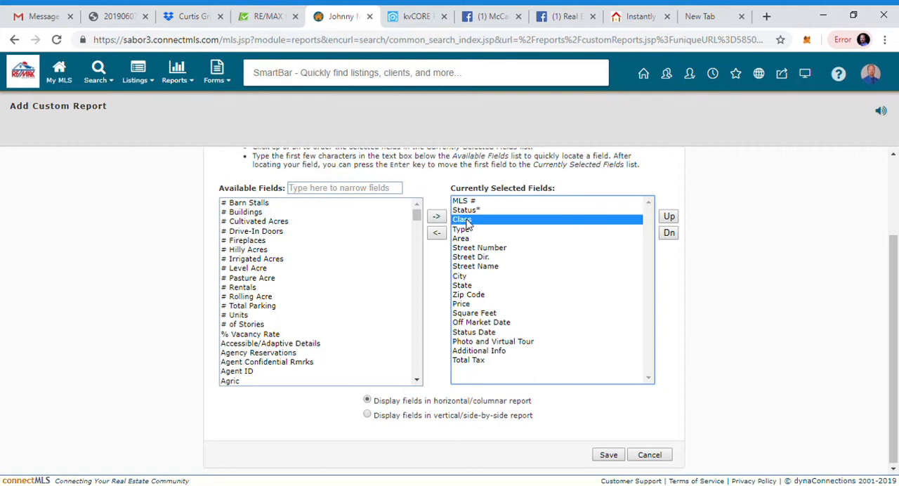
{"action": "left_click", "coordinate": [436, 235]}
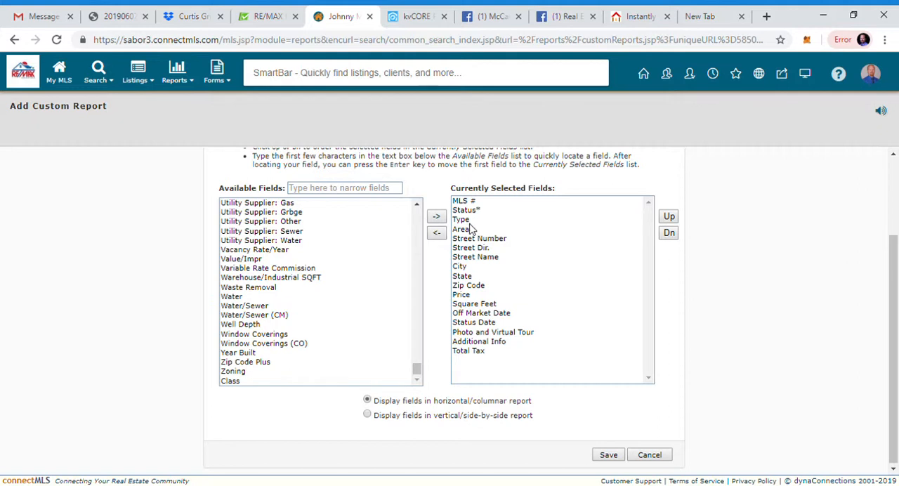
{"action": "left_click", "coordinate": [469, 222]}
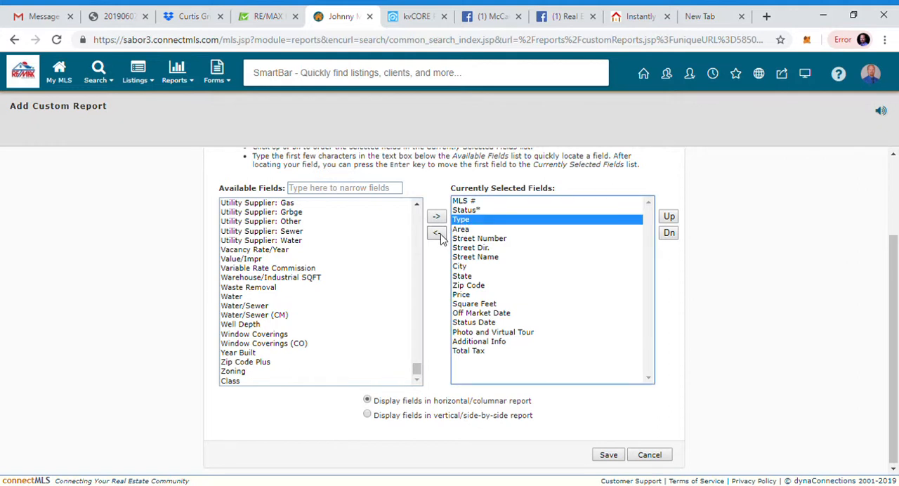
{"action": "left_click", "coordinate": [438, 236]}
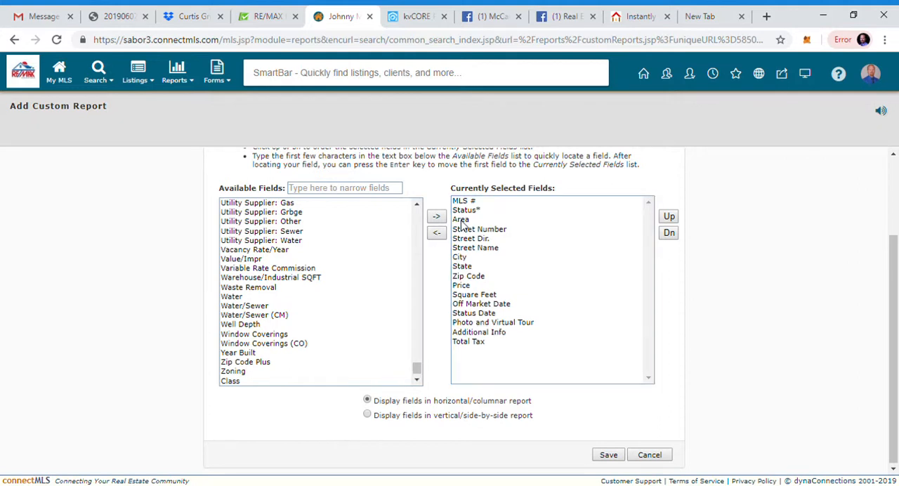
{"action": "left_click", "coordinate": [462, 224]}
{"action": "left_click", "coordinate": [439, 236]}
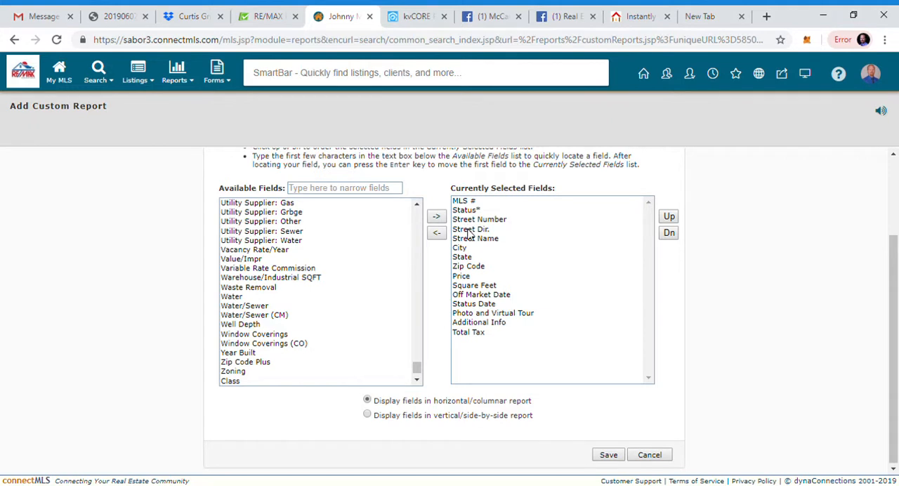
{"action": "left_click", "coordinate": [469, 230]}
{"action": "left_click", "coordinate": [436, 237]}
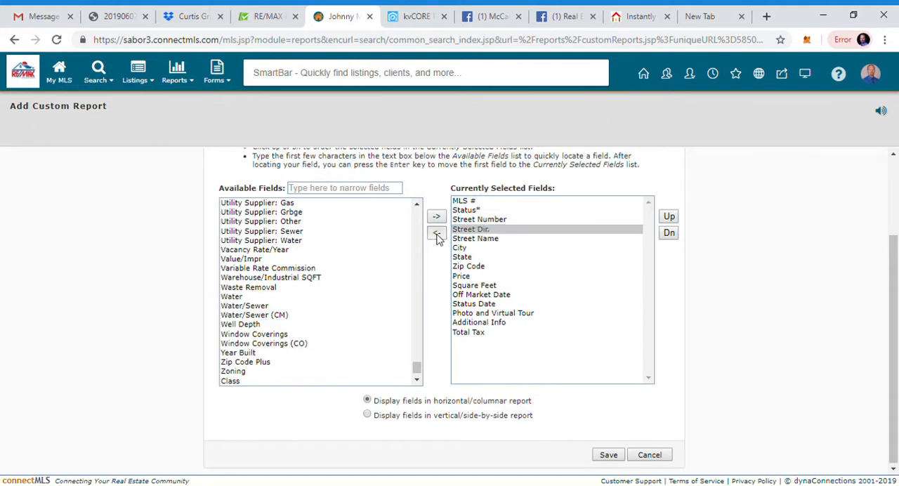
Step: Check the sample PDF for the column after Street Name, filter the available fields by "sold" and add Sold Price per SQFT/Acre
{"action": "left_click", "coordinate": [460, 233]}
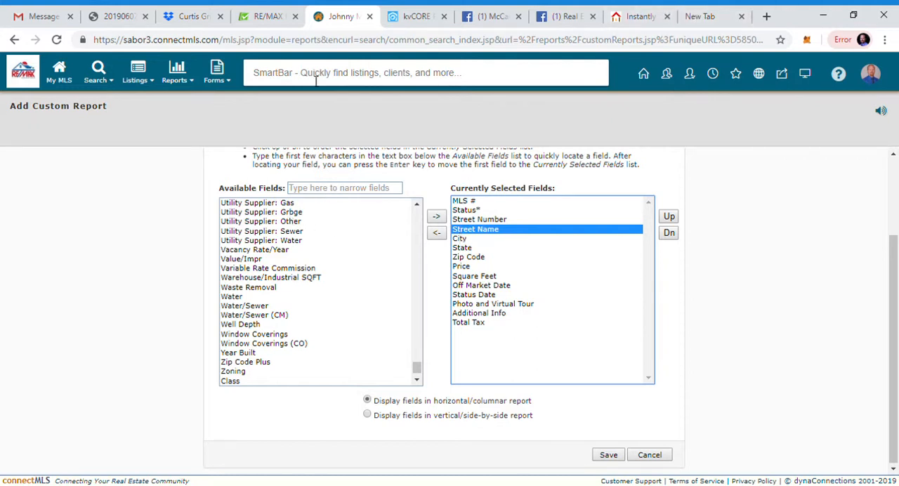
{"action": "left_click", "coordinate": [129, 20]}
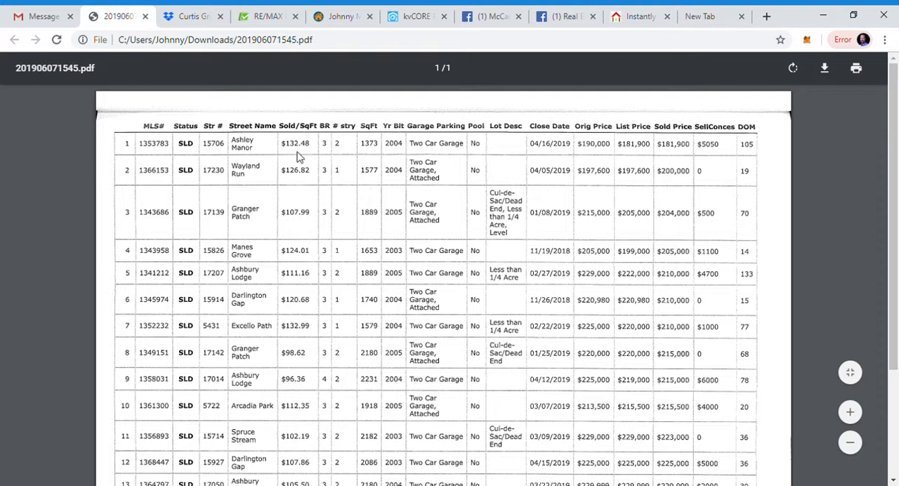
{"action": "left_click", "coordinate": [340, 16]}
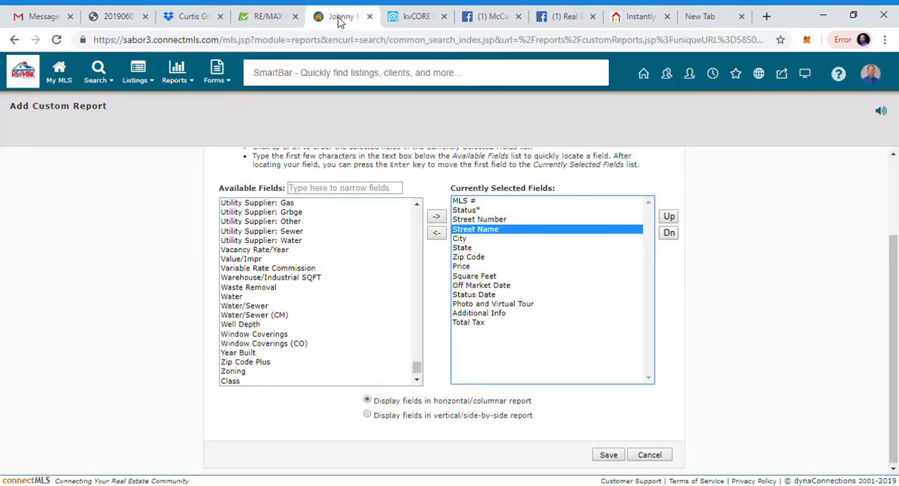
{"action": "left_click", "coordinate": [326, 195]}
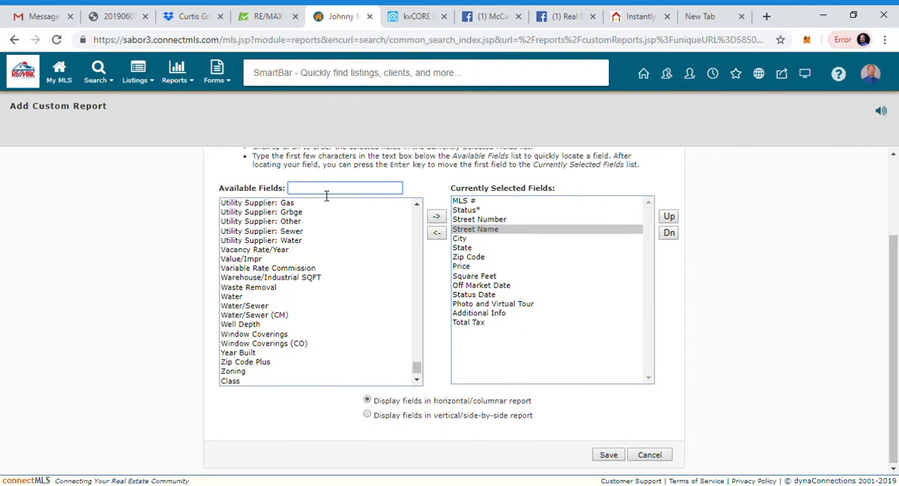
{"action": "type", "text": "sold"}
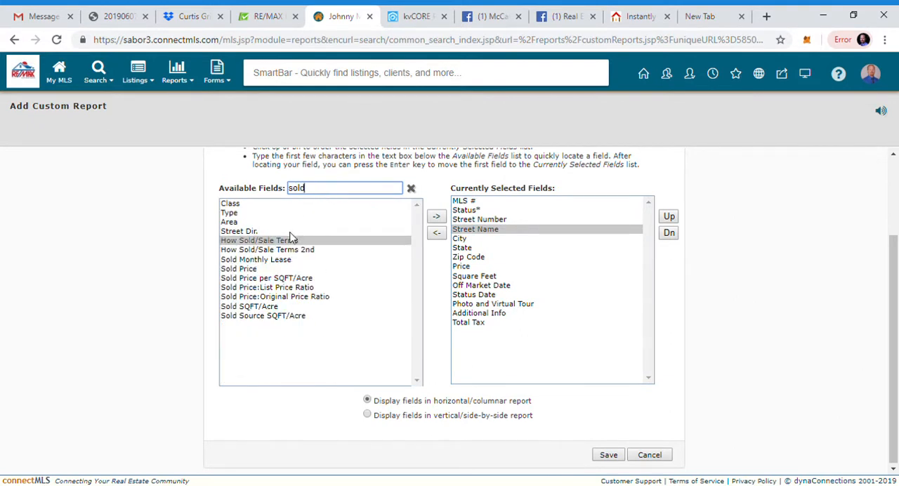
{"action": "left_click", "coordinate": [281, 280]}
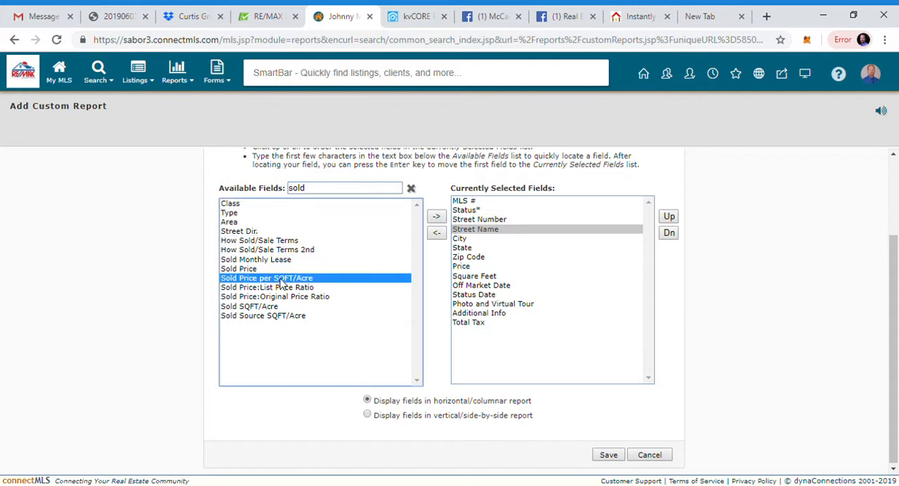
{"action": "left_click", "coordinate": [437, 219]}
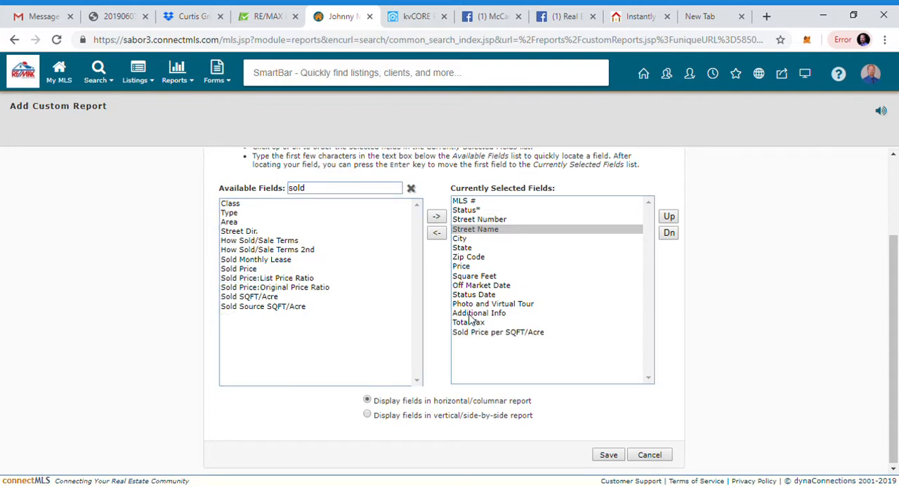
Step: Reorder the selected fields so that Sold Price per SQFT/Acre comes directly after Street Name
{"action": "left_click", "coordinate": [474, 335]}
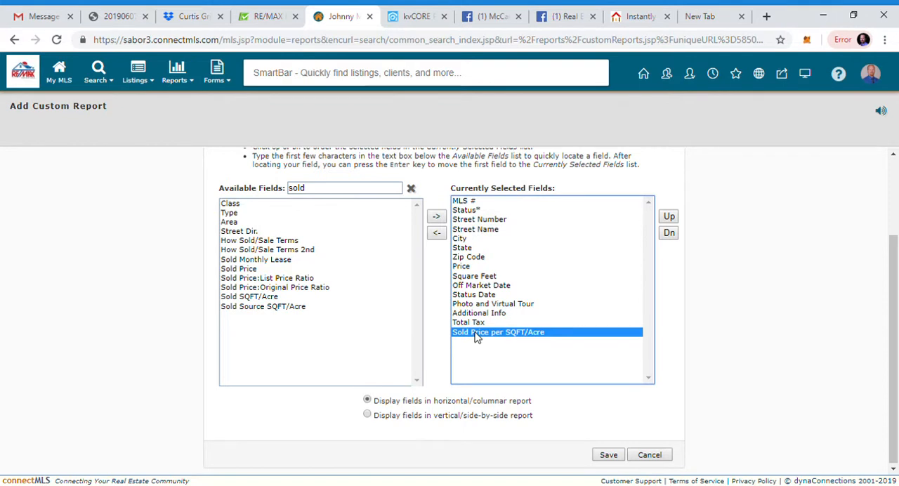
{"action": "left_click", "coordinate": [670, 218]}
{"action": "left_click", "coordinate": [670, 217]}
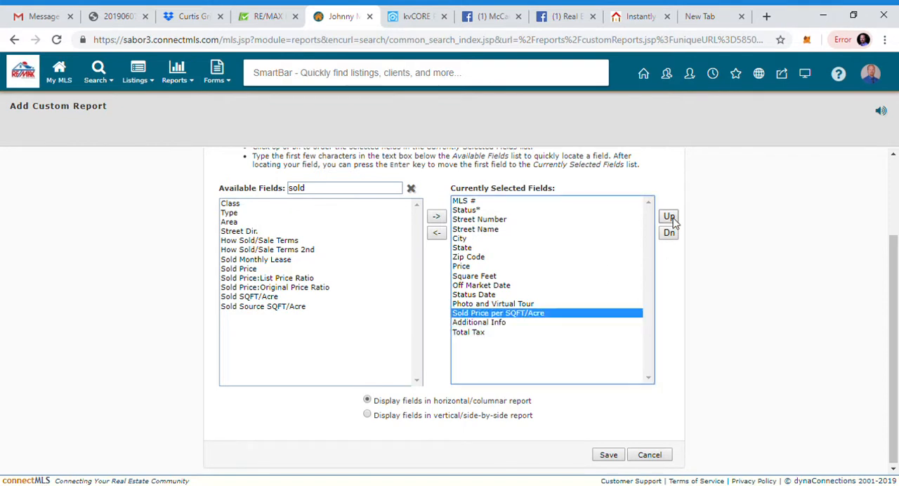
{"action": "left_click", "coordinate": [670, 218]}
{"action": "left_click", "coordinate": [670, 217]}
{"action": "left_click", "coordinate": [670, 218]}
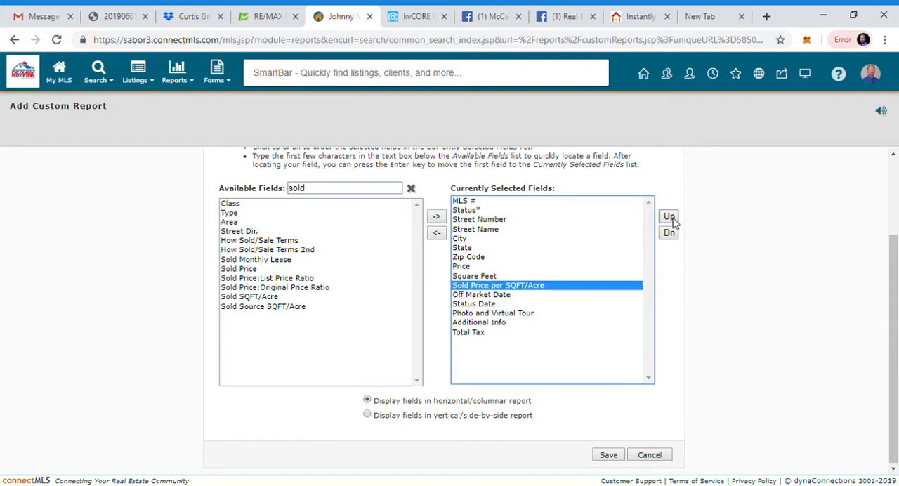
{"action": "left_click", "coordinate": [670, 218]}
{"action": "left_click", "coordinate": [670, 218]}
{"action": "left_click", "coordinate": [670, 217]}
{"action": "left_click", "coordinate": [670, 217]}
{"action": "left_click", "coordinate": [670, 217]}
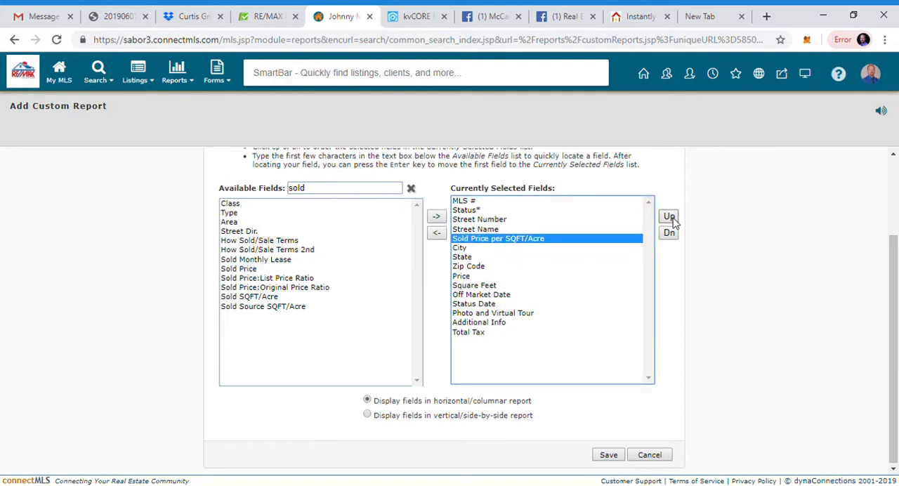
Step: Remove City, State and Zip Code from the report's currently selected fields
{"action": "left_click", "coordinate": [461, 248]}
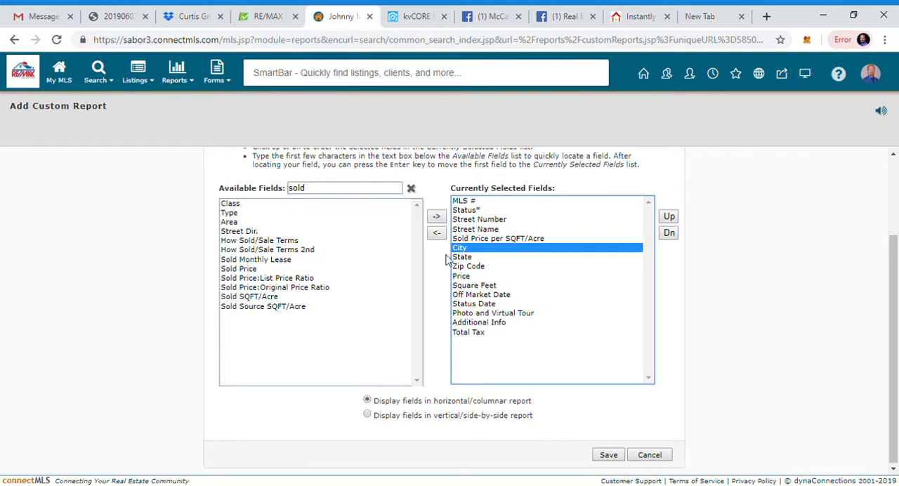
{"action": "left_click", "coordinate": [437, 234]}
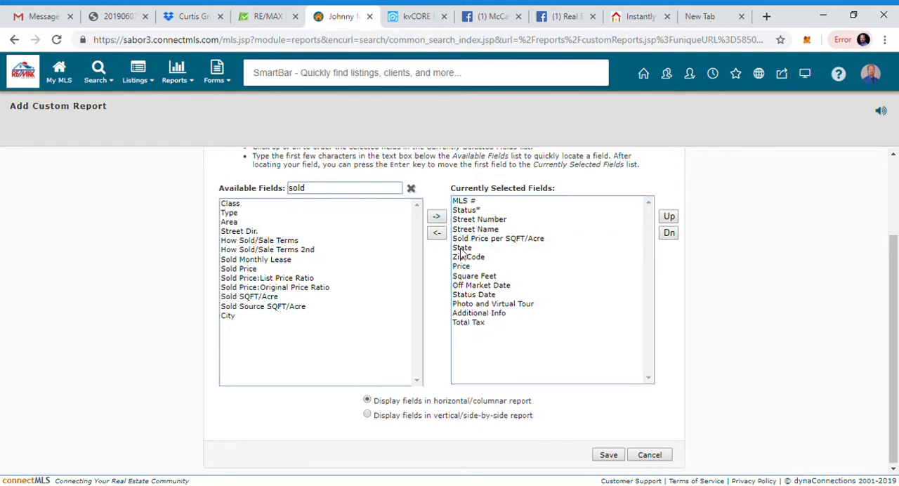
{"action": "left_click", "coordinate": [461, 248]}
{"action": "left_click", "coordinate": [438, 235]}
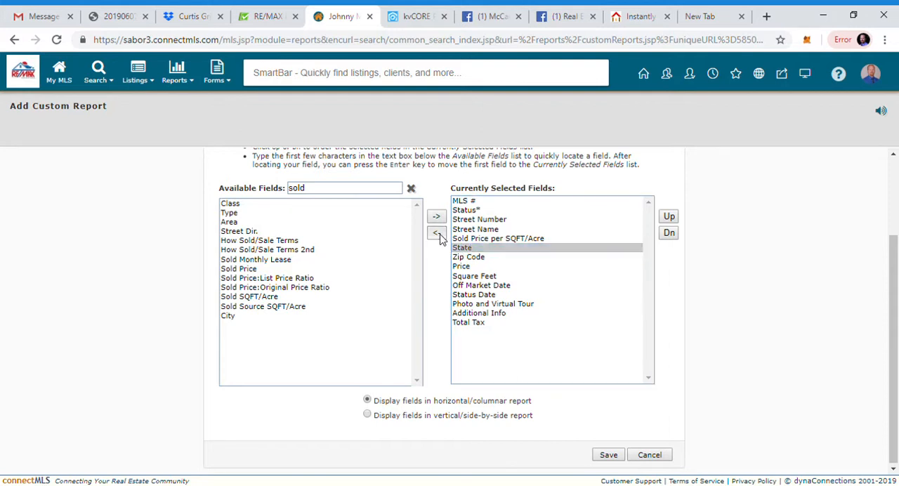
{"action": "left_click", "coordinate": [466, 249]}
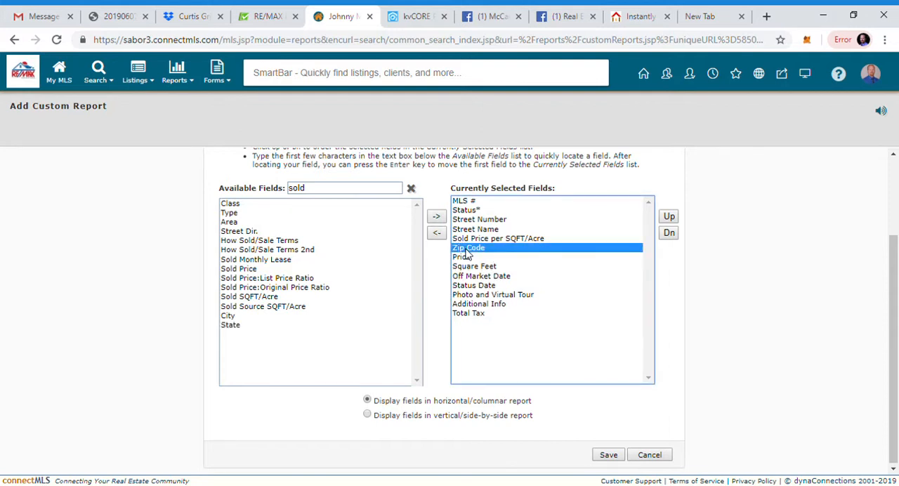
{"action": "left_click", "coordinate": [436, 234]}
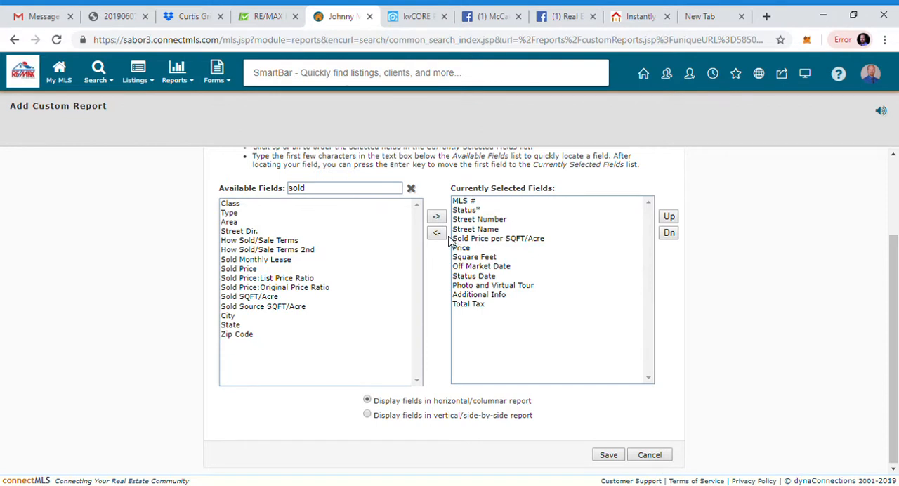
Step: Filter the available fields by "bed" and add Bedrooms to the report's selected fields
{"action": "left_click", "coordinate": [411, 188]}
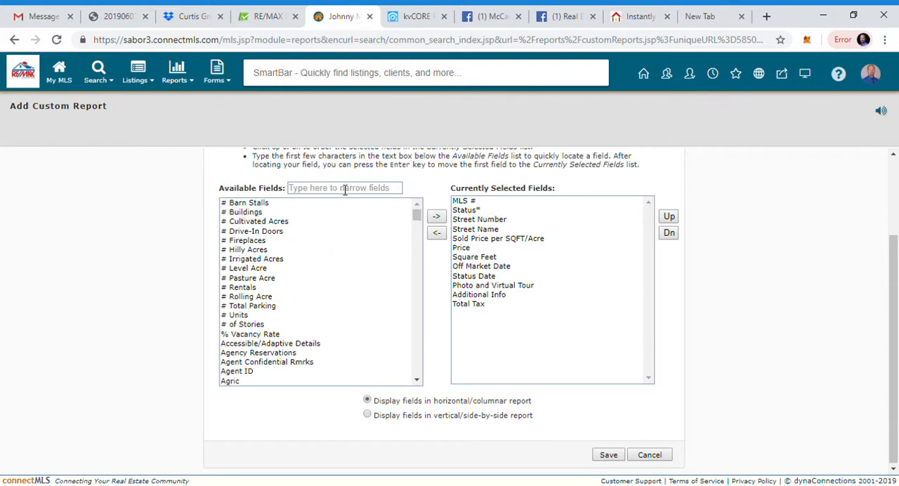
{"action": "left_click", "coordinate": [343, 193]}
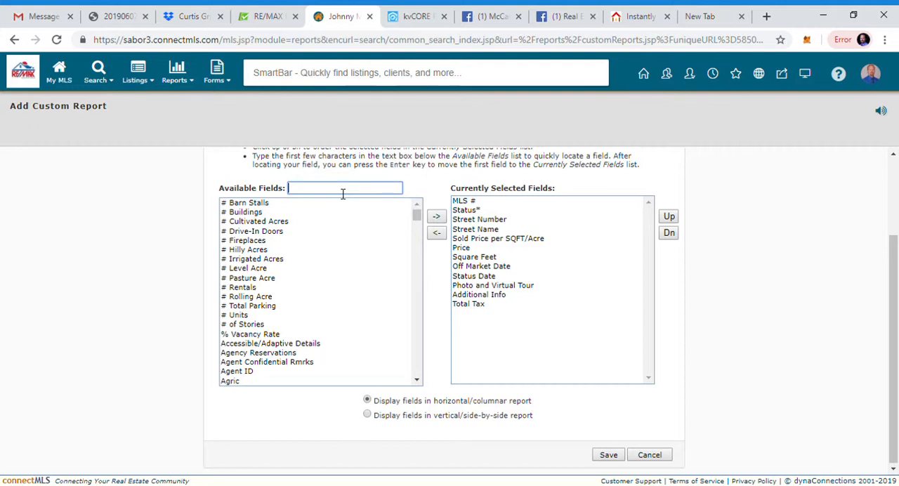
{"action": "type", "text": "br"}
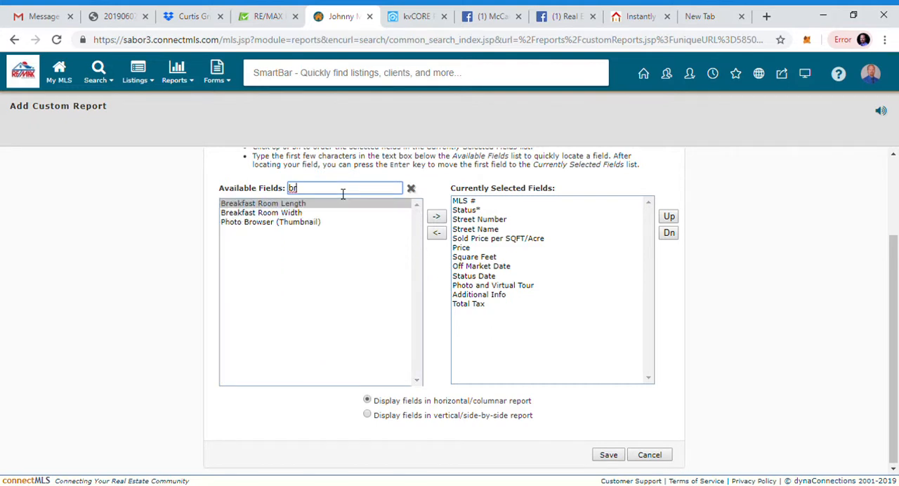
{"action": "key", "text": "BackSpace"}
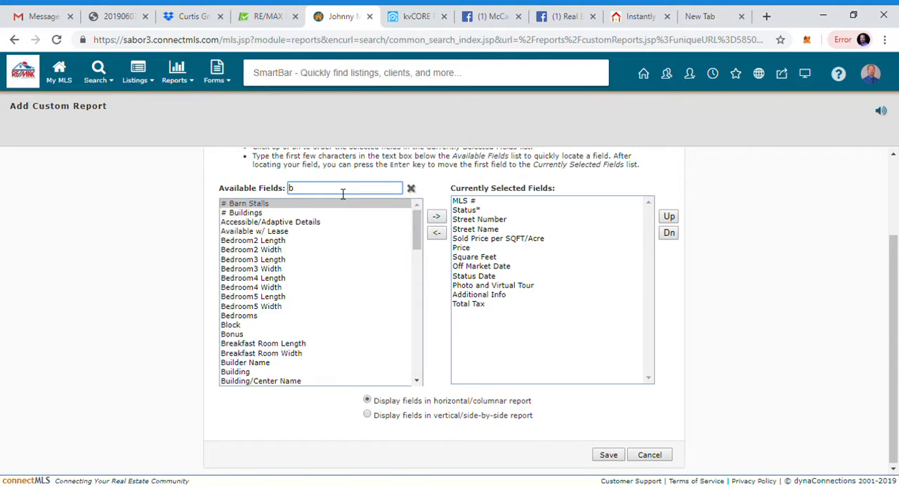
{"action": "type", "text": "ed"}
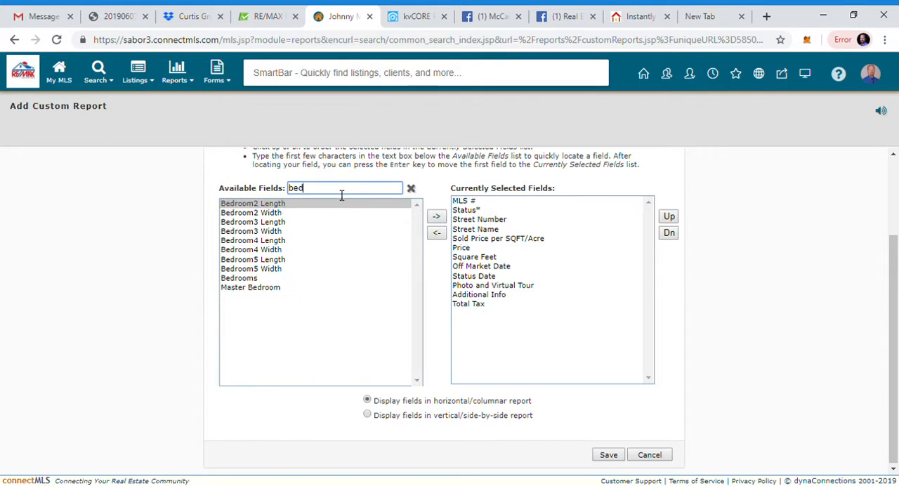
{"action": "left_click", "coordinate": [256, 278]}
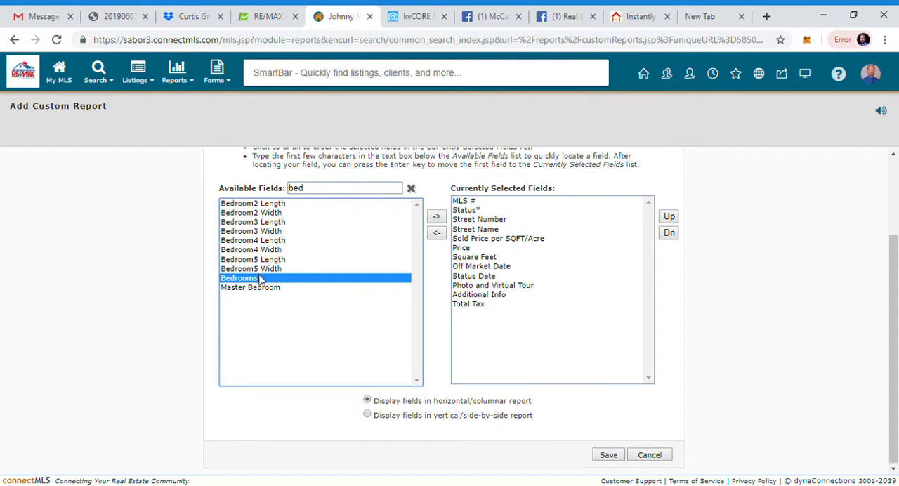
{"action": "left_click", "coordinate": [436, 218]}
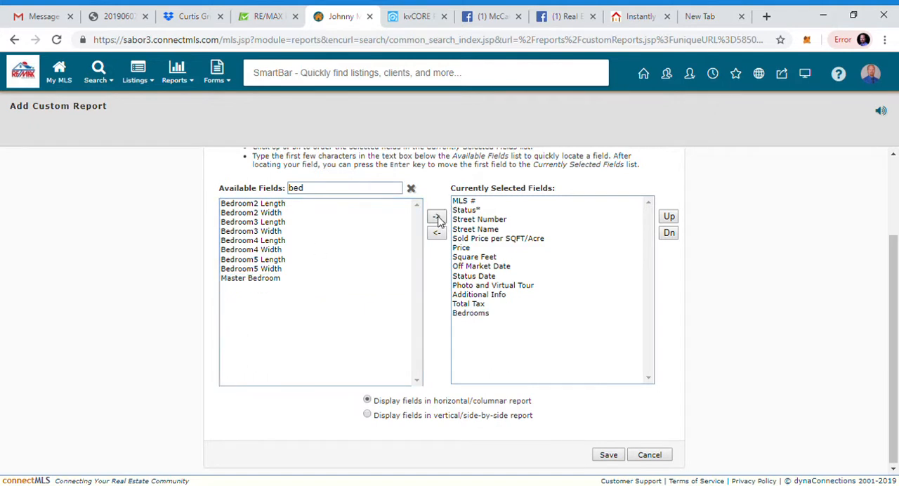
Step: Reorder the selected fields so that Bedrooms comes directly after Sold Price per SQFT/Acre
{"action": "left_click", "coordinate": [480, 314]}
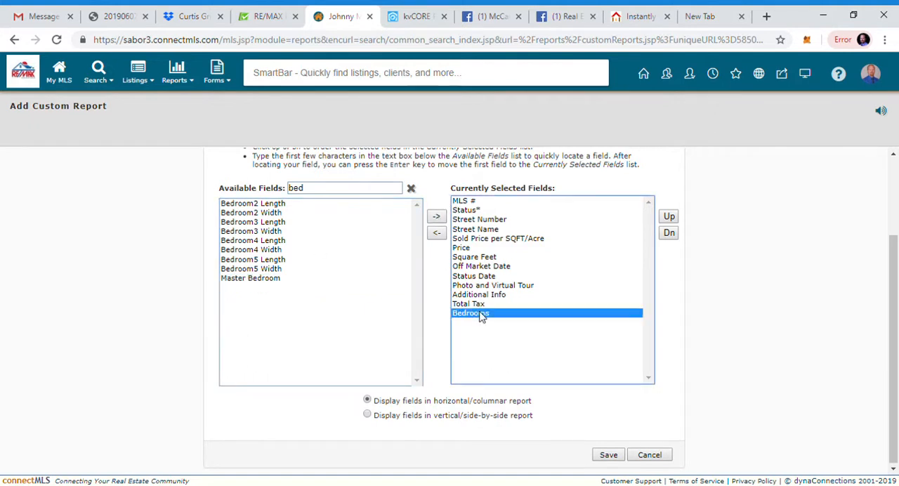
{"action": "left_click", "coordinate": [669, 218]}
{"action": "left_click", "coordinate": [669, 218]}
{"action": "left_click", "coordinate": [669, 217]}
{"action": "left_click", "coordinate": [669, 218]}
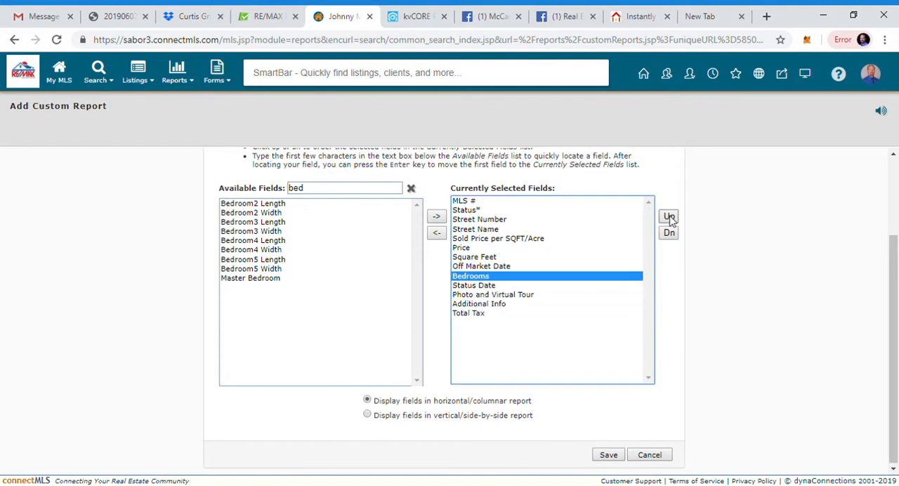
{"action": "left_click", "coordinate": [669, 218]}
{"action": "left_click", "coordinate": [669, 218]}
{"action": "left_click", "coordinate": [669, 218]}
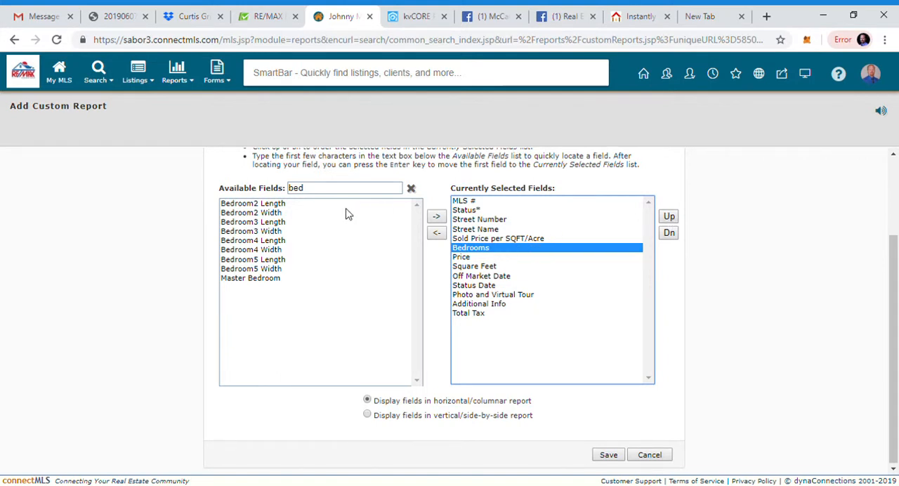
Step: Filter the available fields by "stor" and add # of Stories to the report's selected fields
{"action": "left_click", "coordinate": [412, 189]}
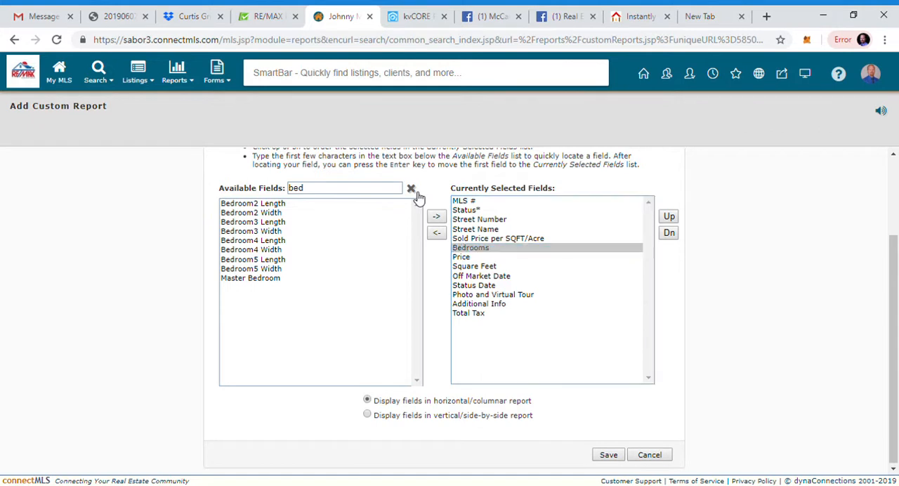
{"action": "left_click", "coordinate": [356, 192]}
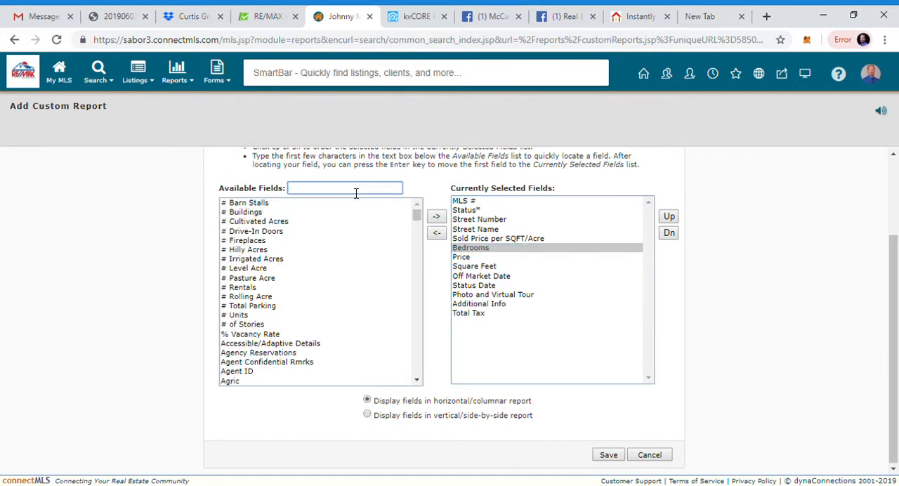
{"action": "type", "text": "stor"}
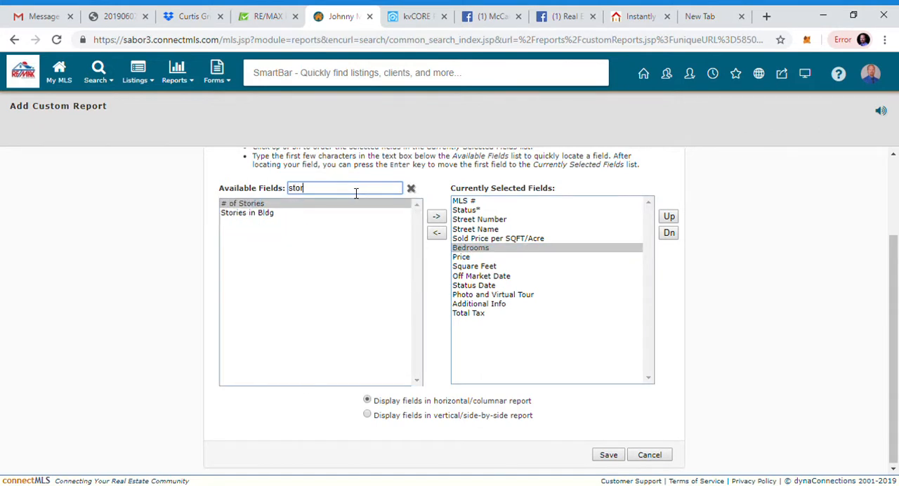
{"action": "left_click", "coordinate": [250, 205]}
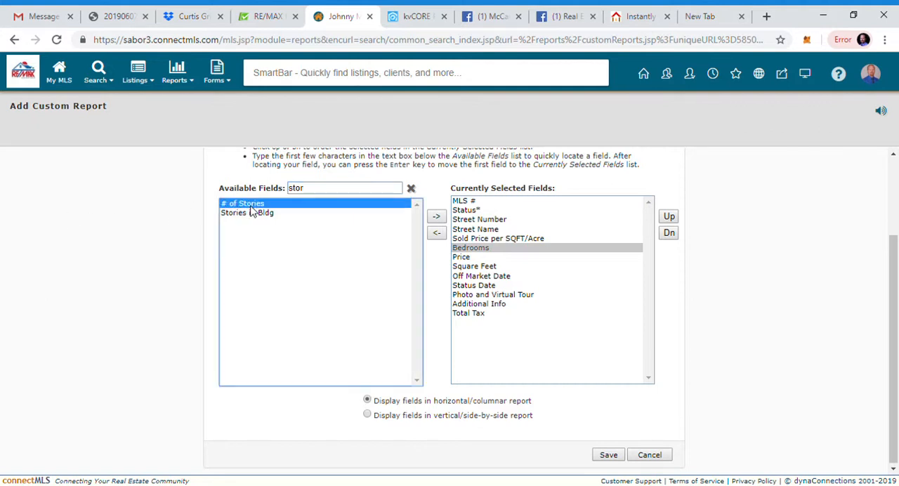
{"action": "left_click", "coordinate": [436, 217]}
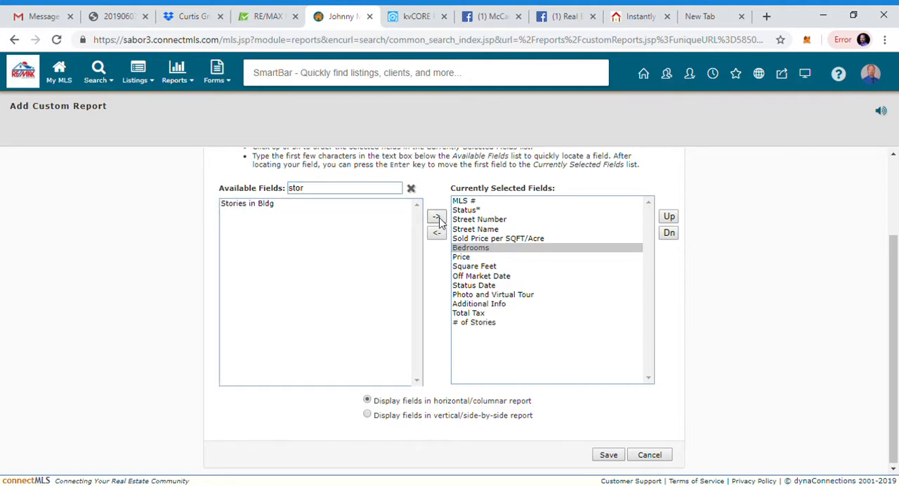
Step: Reorder the selected fields so that # of Stories comes directly after Bedrooms, followed by Square Feet ahead of Price
{"action": "left_click", "coordinate": [474, 322]}
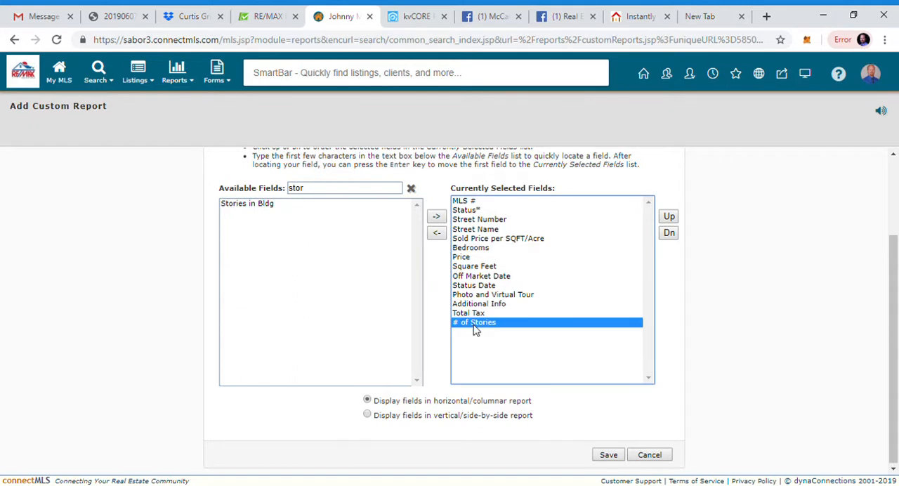
{"action": "left_click", "coordinate": [669, 218]}
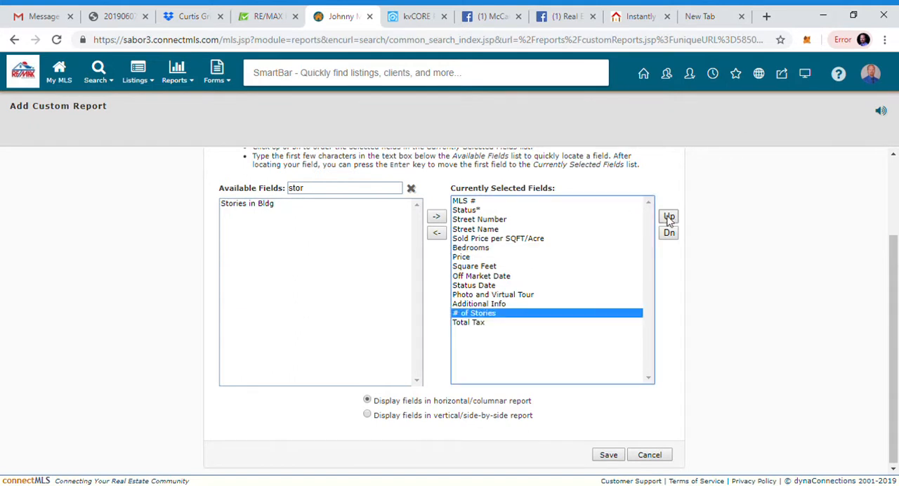
{"action": "left_click", "coordinate": [668, 218]}
{"action": "left_click", "coordinate": [668, 217]}
{"action": "left_click", "coordinate": [668, 218]}
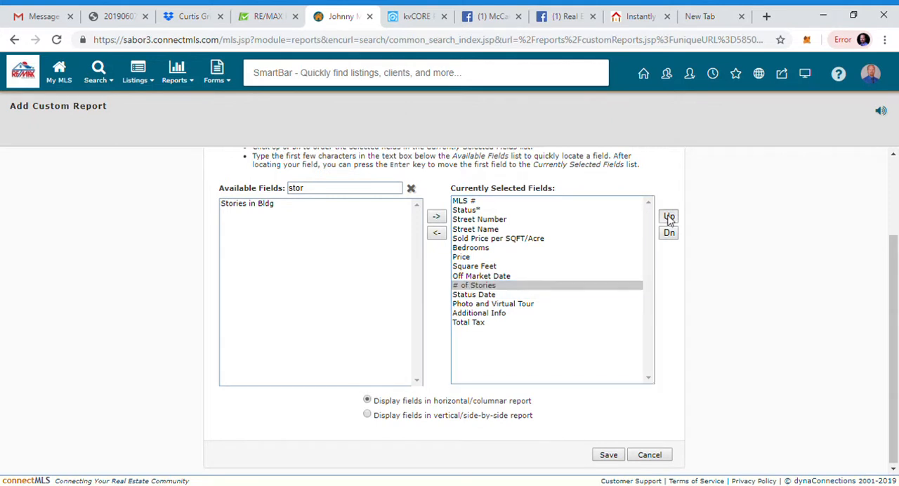
{"action": "left_click", "coordinate": [668, 218]}
{"action": "left_click", "coordinate": [668, 218]}
{"action": "left_click", "coordinate": [669, 218]}
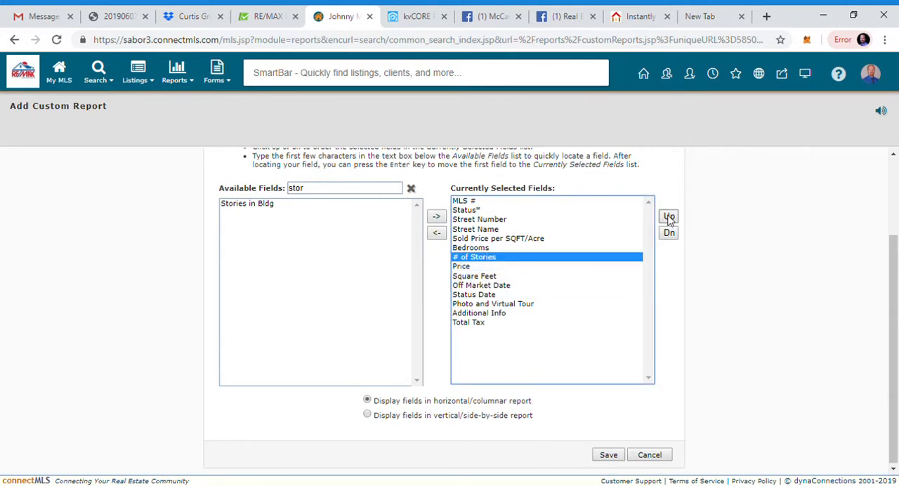
{"action": "left_click", "coordinate": [493, 279]}
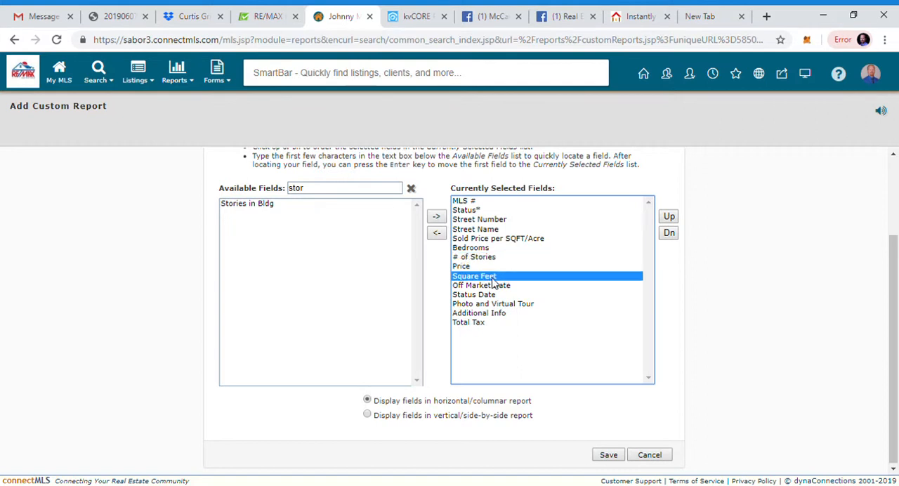
{"action": "left_click", "coordinate": [670, 218]}
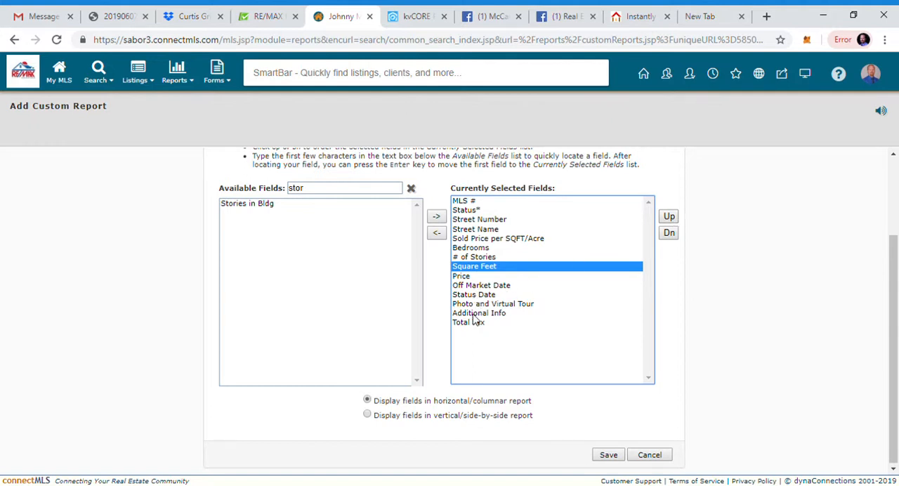
Step: Filter the available fields by "year" and add Year Built to the report's selected fields
{"action": "left_click", "coordinate": [413, 189]}
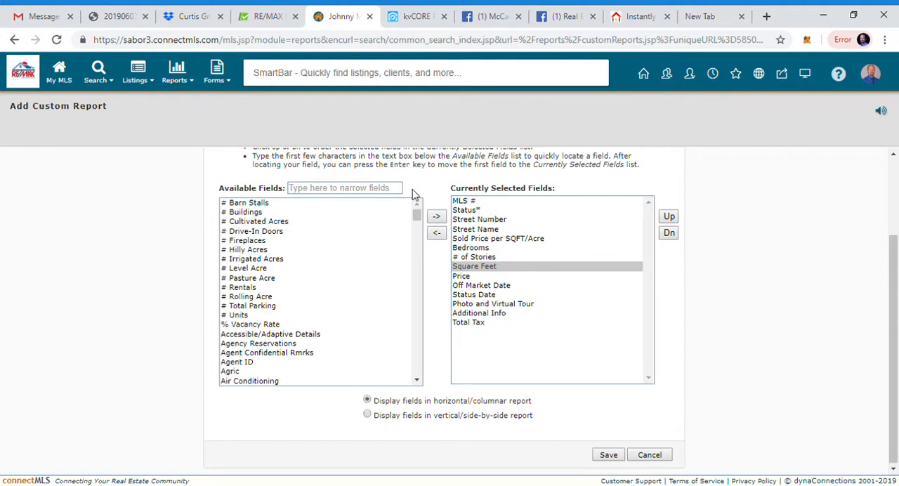
{"action": "left_click", "coordinate": [388, 188]}
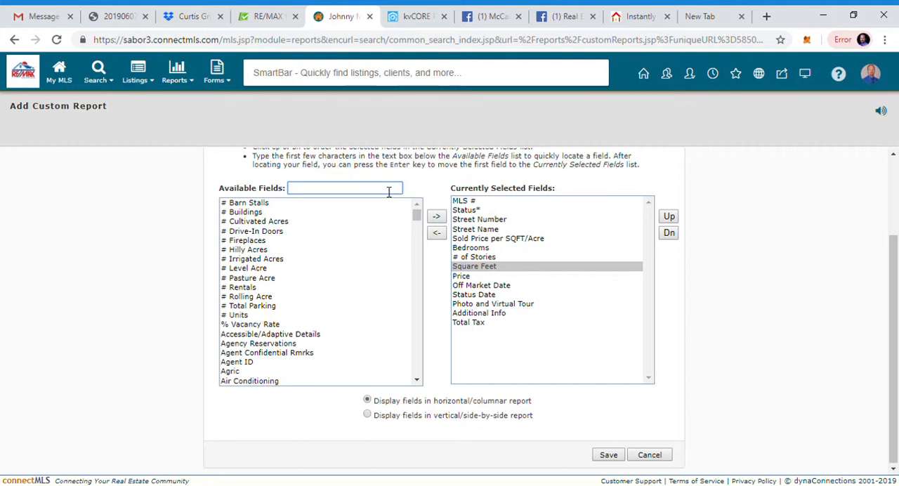
{"action": "type", "text": "yer"}
{"action": "key", "text": "BackSpace"}
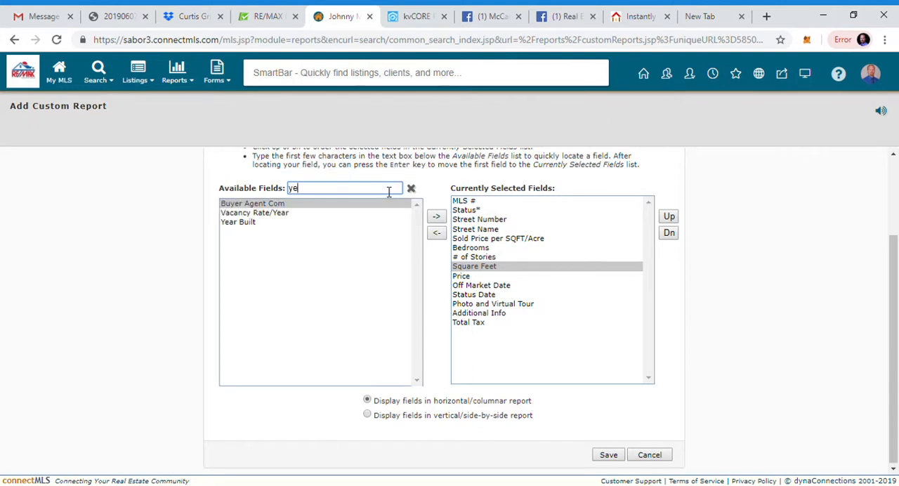
{"action": "type", "text": "ar"}
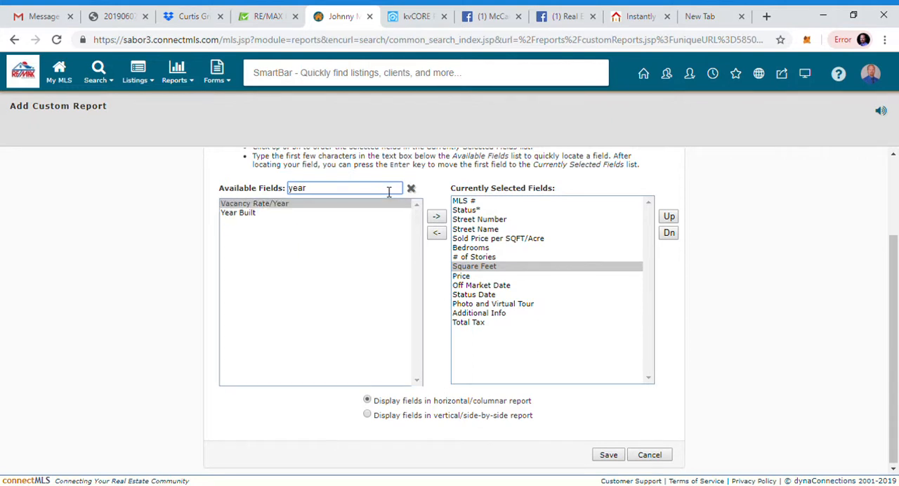
{"action": "left_click", "coordinate": [245, 219]}
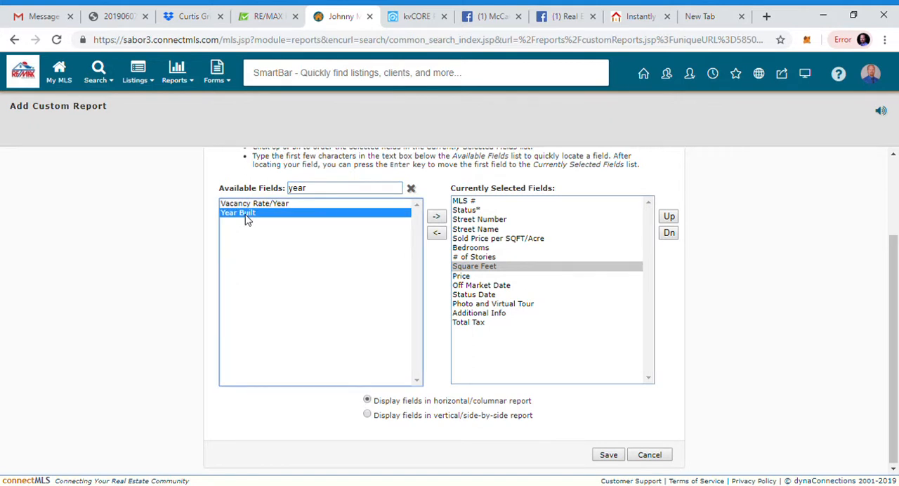
{"action": "left_click", "coordinate": [436, 217]}
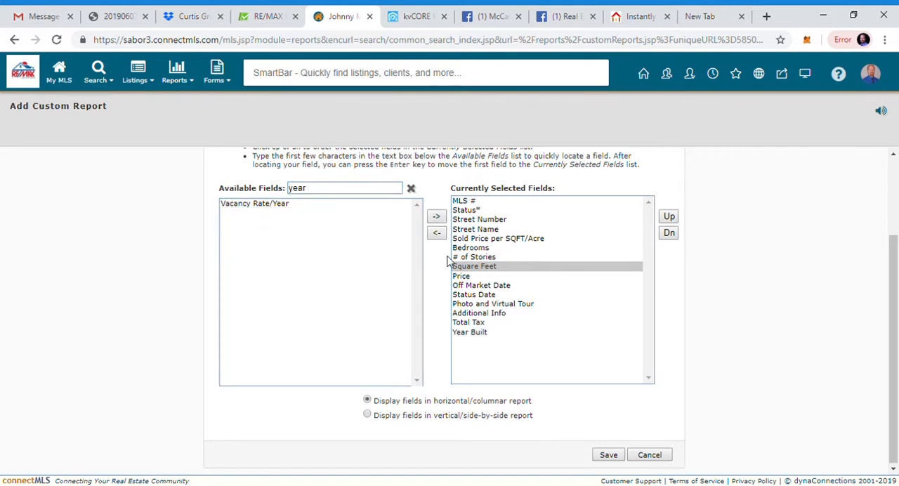
Step: Reorder the selected fields so that Year Built comes directly after Square Feet
{"action": "left_click", "coordinate": [480, 334]}
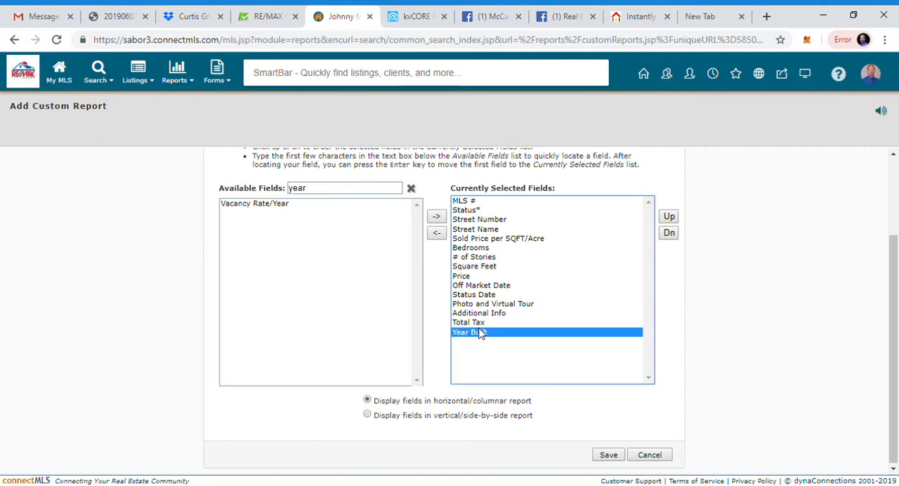
{"action": "left_click", "coordinate": [669, 216]}
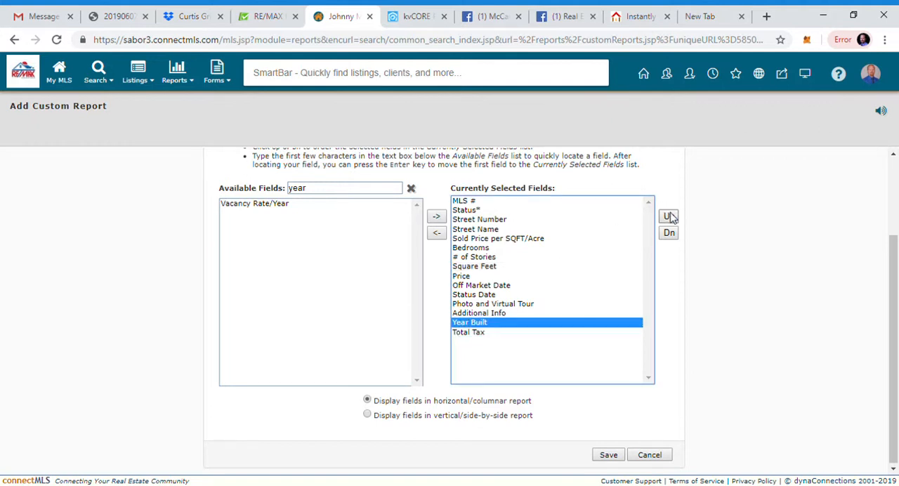
{"action": "left_click", "coordinate": [668, 216]}
{"action": "left_click", "coordinate": [669, 216]}
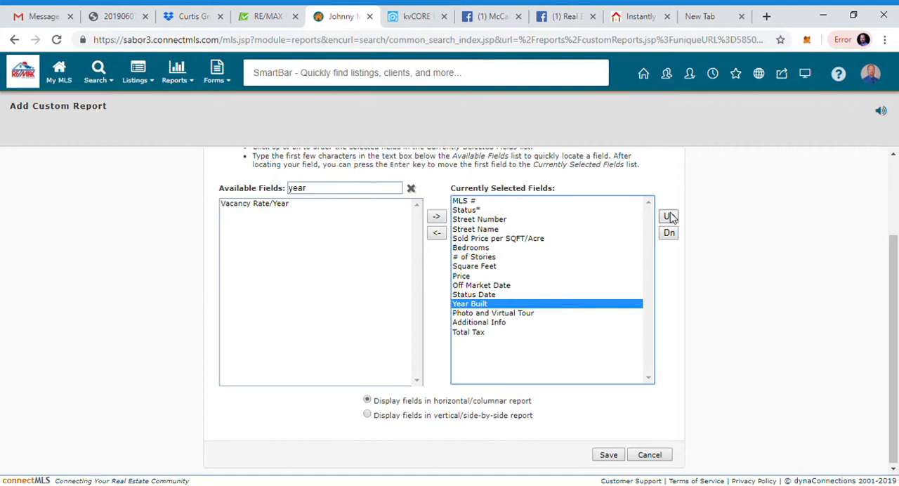
{"action": "left_click", "coordinate": [669, 216]}
{"action": "left_click", "coordinate": [668, 216]}
{"action": "left_click", "coordinate": [668, 216]}
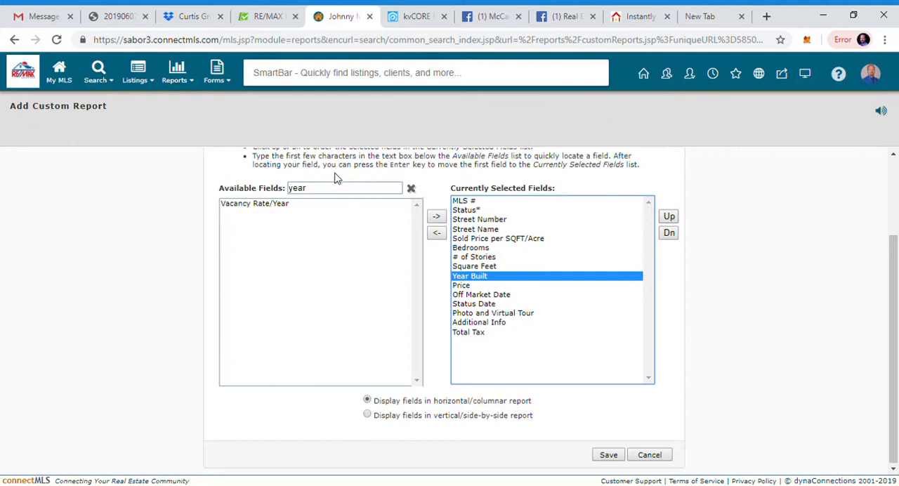
Step: Filter the available fields by "garage" and add Garage Parking to the report's selected fields
{"action": "left_click", "coordinate": [410, 188]}
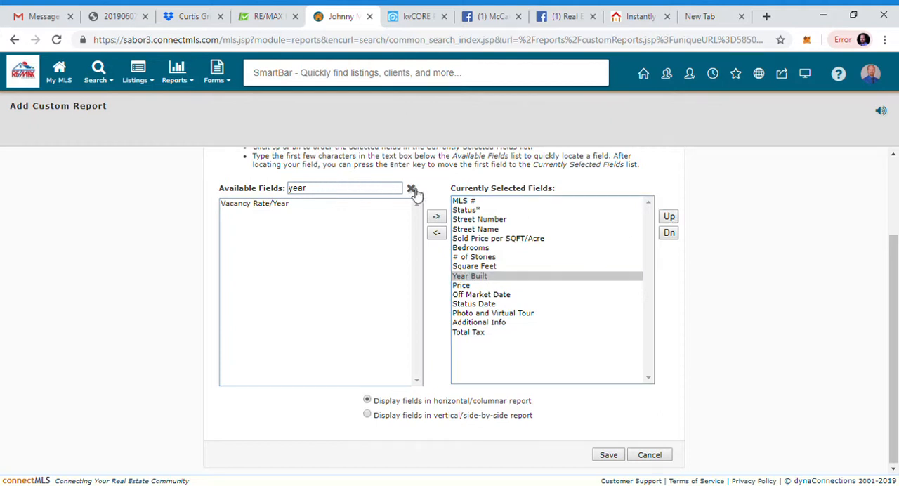
{"action": "left_click", "coordinate": [354, 194]}
{"action": "type", "text": "garage"}
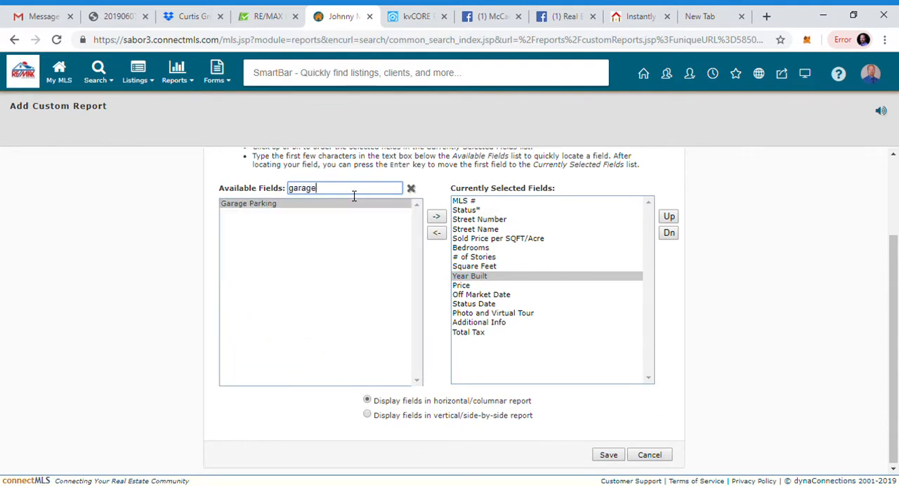
{"action": "left_click", "coordinate": [261, 205]}
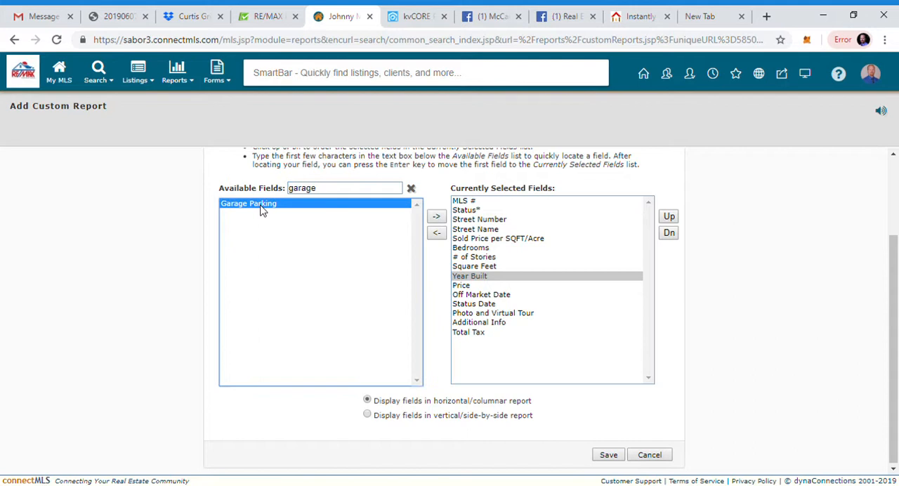
{"action": "left_click", "coordinate": [437, 217]}
Step: Reorder the selected fields so that Garage Parking comes directly after Year Built
{"action": "left_click", "coordinate": [486, 342]}
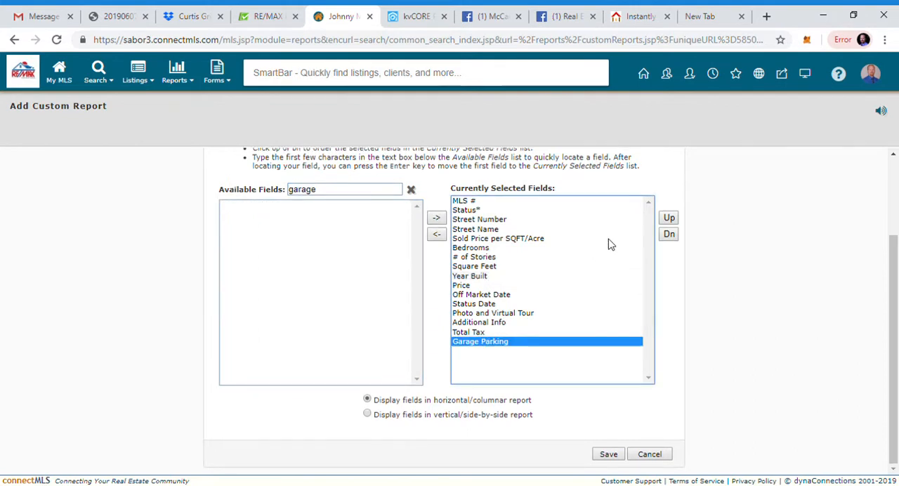
{"action": "left_click", "coordinate": [670, 219]}
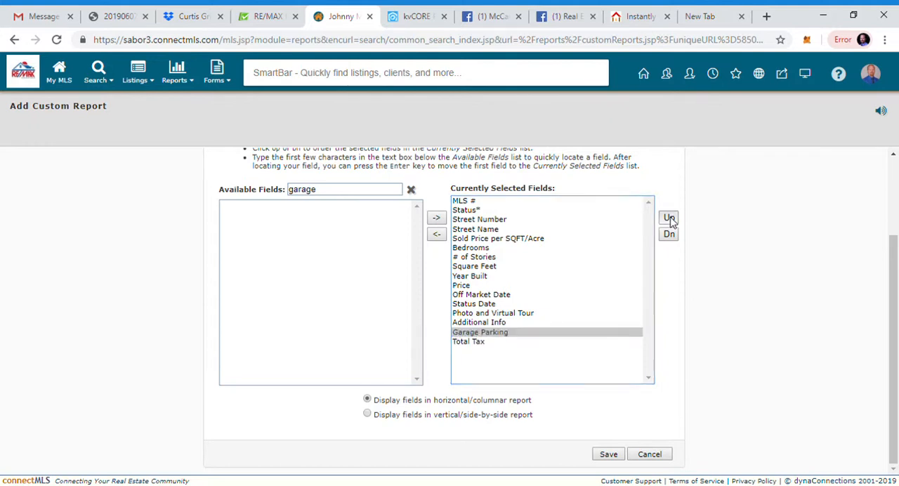
{"action": "left_click", "coordinate": [669, 218]}
{"action": "left_click", "coordinate": [669, 218]}
{"action": "left_click", "coordinate": [669, 218]}
{"action": "left_click", "coordinate": [669, 219]}
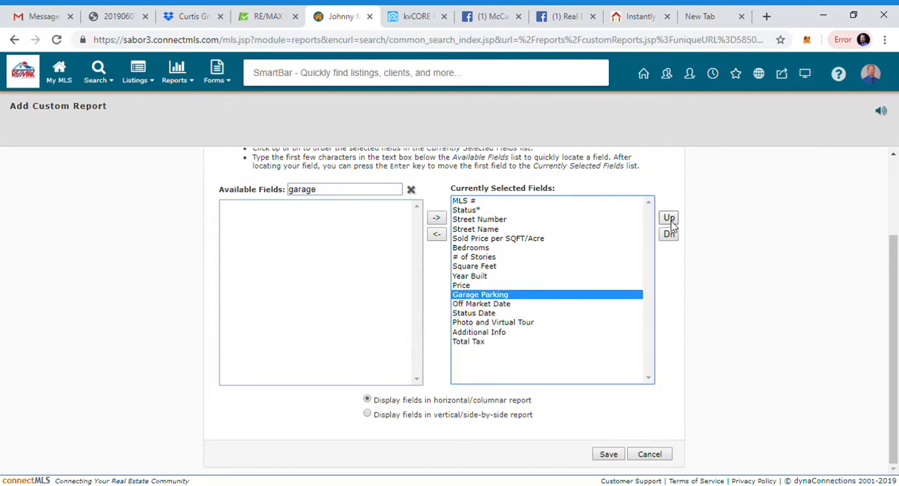
{"action": "left_click", "coordinate": [669, 218]}
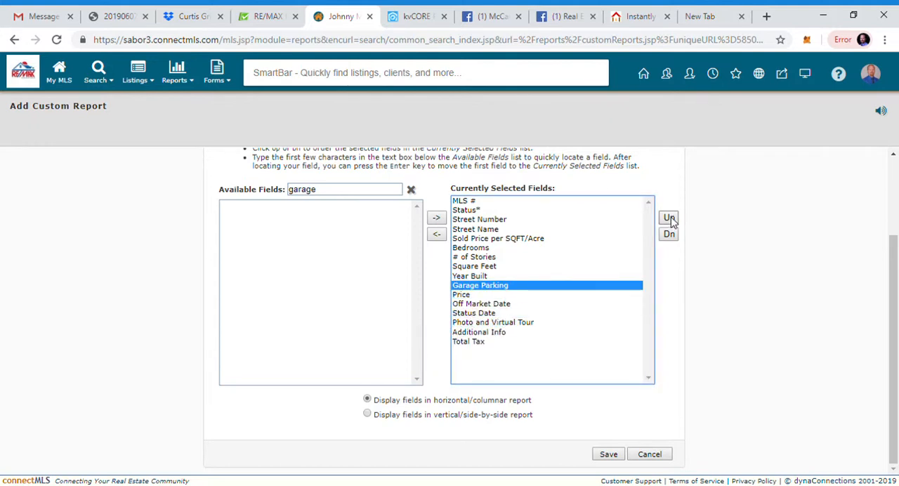
Step: Filter the available fields by "pool" and add Pool to the report's selected fields
{"action": "left_click", "coordinate": [411, 189]}
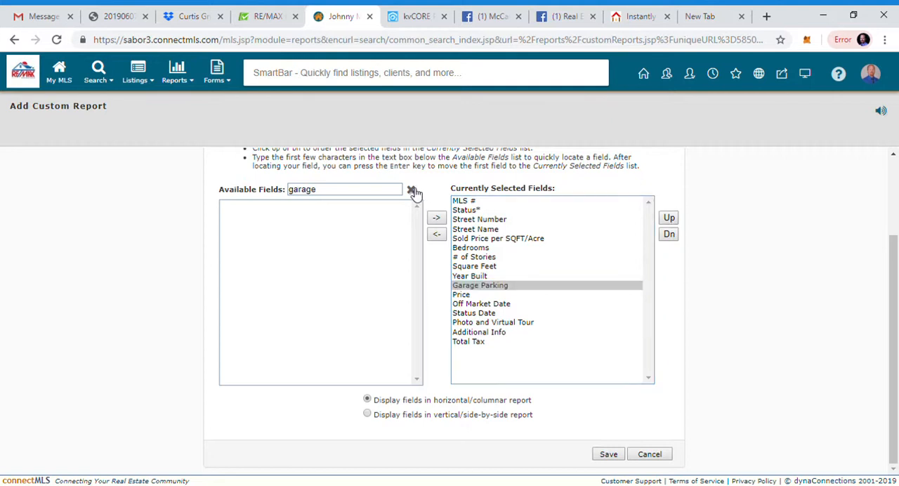
{"action": "left_click", "coordinate": [371, 194]}
{"action": "type", "text": "pool"}
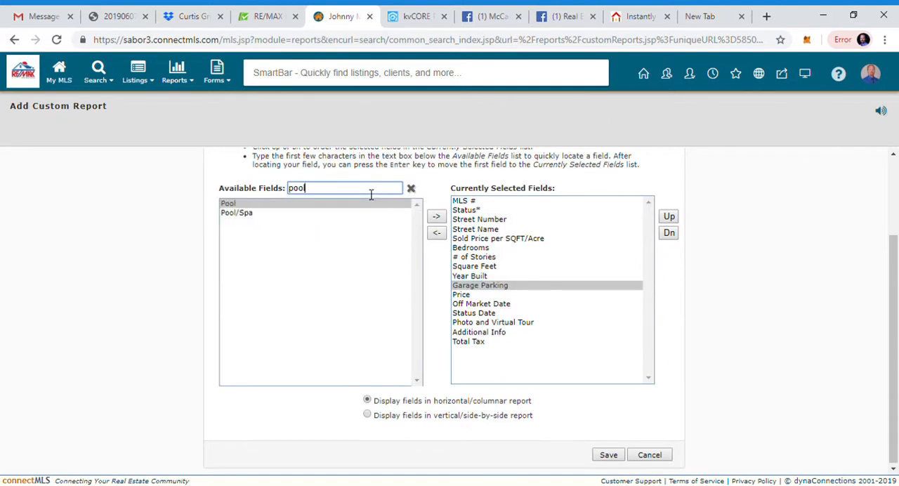
{"action": "left_click", "coordinate": [298, 204]}
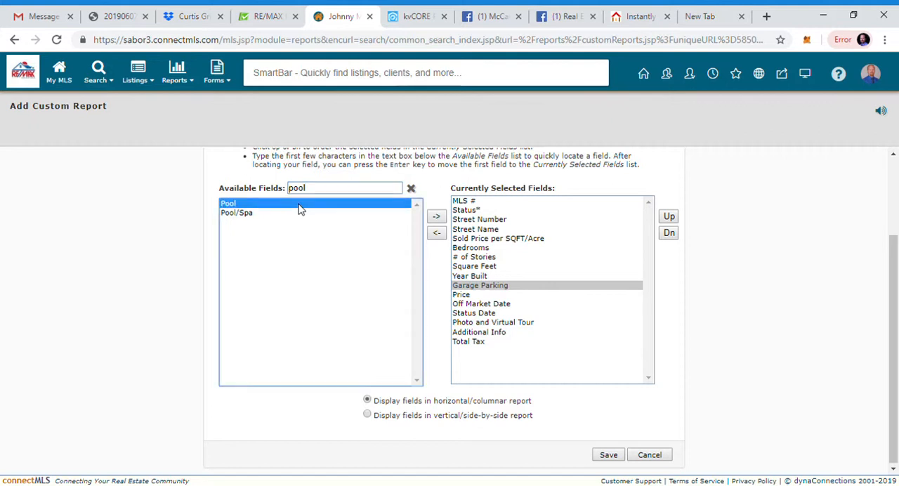
{"action": "left_click", "coordinate": [437, 219]}
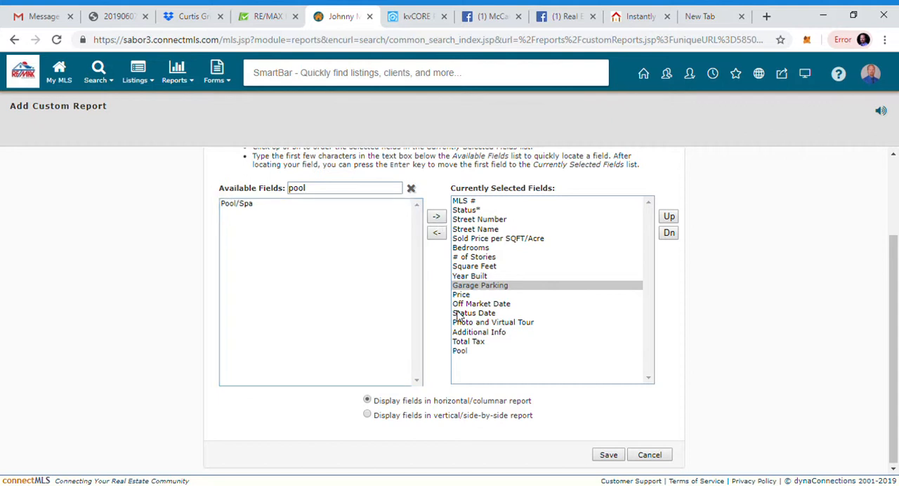
Step: Reorder the selected fields so that Pool comes directly after Garage Parking
{"action": "left_click", "coordinate": [461, 351]}
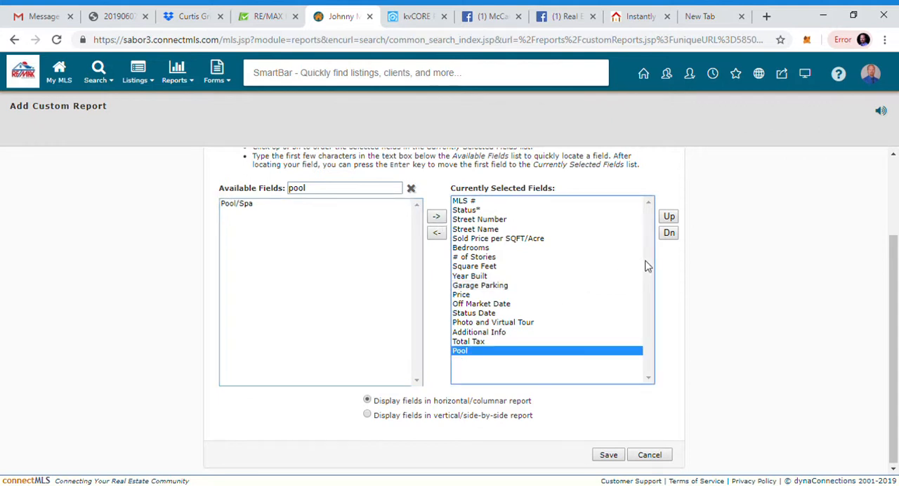
{"action": "left_click", "coordinate": [669, 218]}
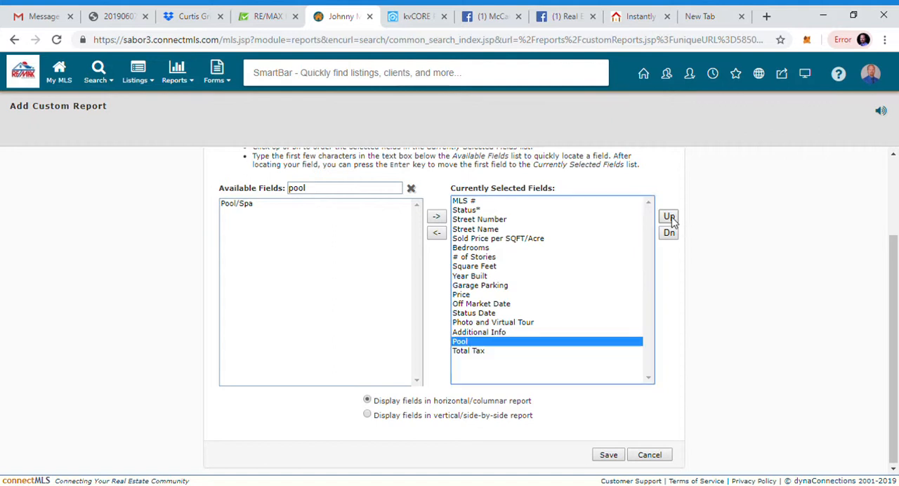
{"action": "left_click", "coordinate": [669, 217]}
{"action": "left_click", "coordinate": [669, 218]}
{"action": "left_click", "coordinate": [670, 218]}
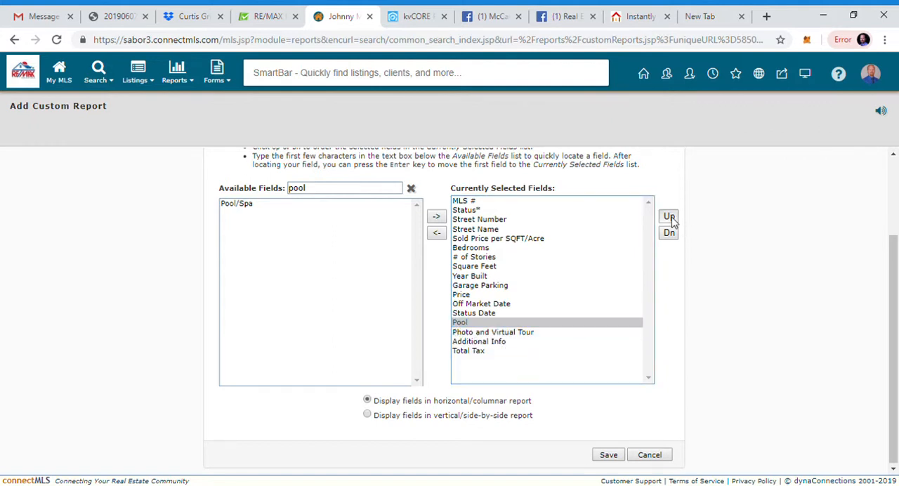
{"action": "left_click", "coordinate": [669, 218]}
{"action": "left_click", "coordinate": [670, 218]}
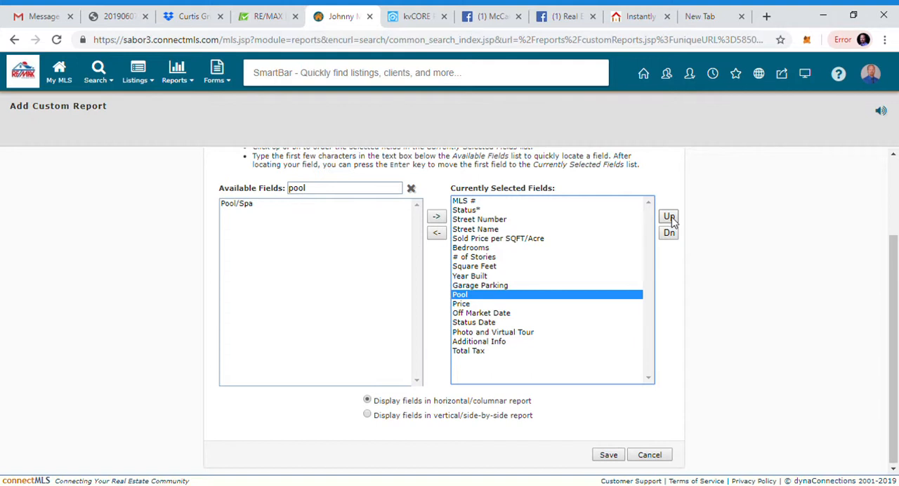
Step: Filter the available fields by "lot" and add the first Lot Description entry to the report's selected fields
{"action": "left_click", "coordinate": [411, 188]}
{"action": "left_click", "coordinate": [378, 194]}
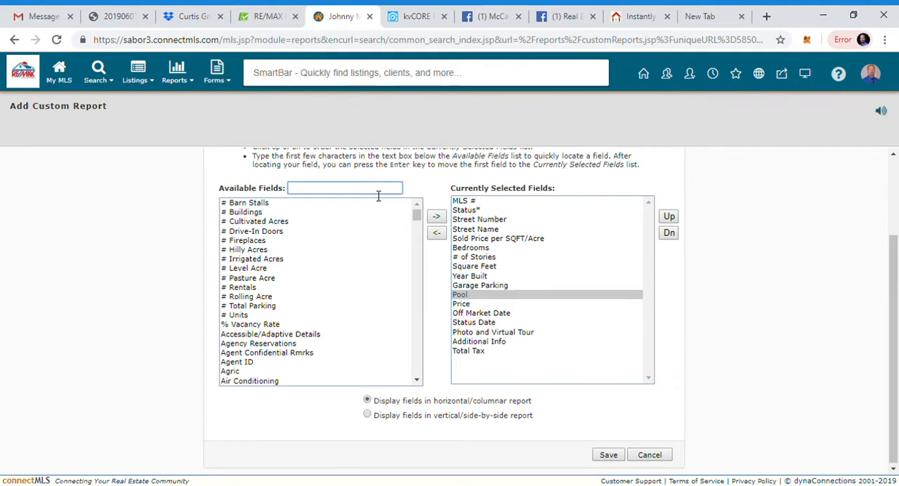
{"action": "type", "text": "lot"}
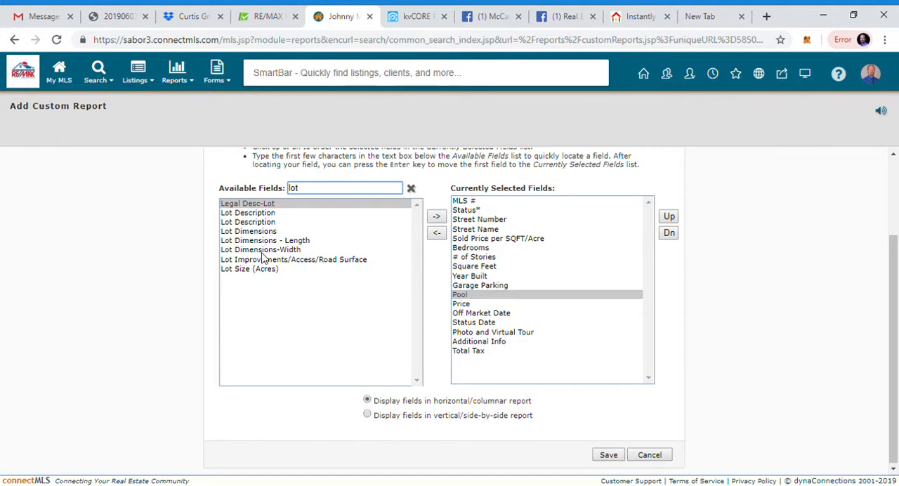
{"action": "left_click", "coordinate": [265, 215]}
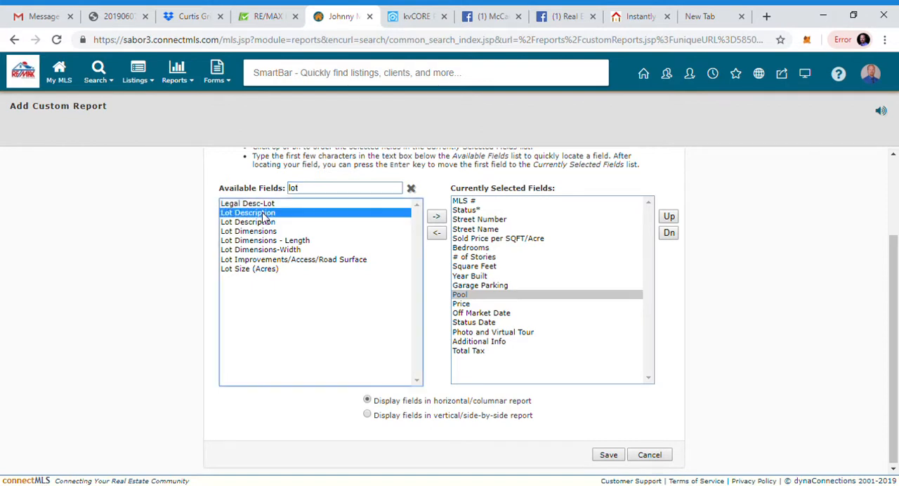
{"action": "left_click", "coordinate": [438, 220]}
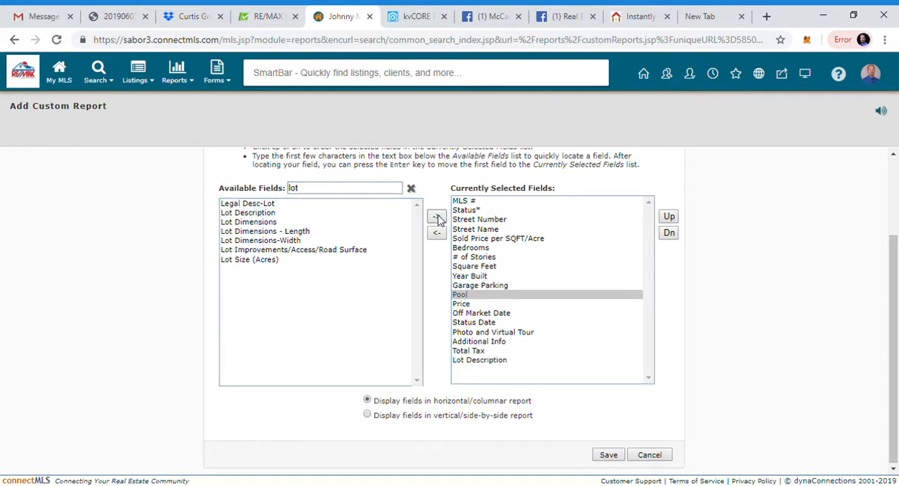
Step: Reorder the selected fields so that Lot Description comes directly after Pool
{"action": "left_click", "coordinate": [489, 361]}
{"action": "left_click", "coordinate": [668, 217]}
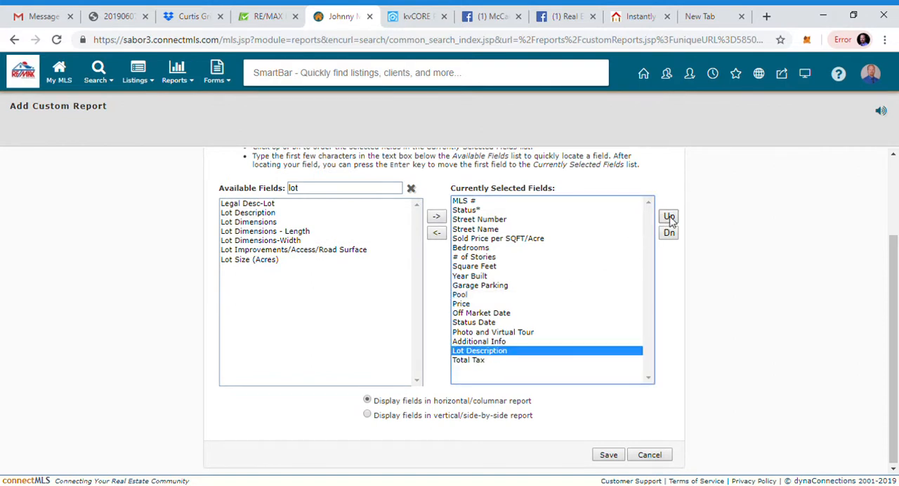
{"action": "left_click", "coordinate": [669, 218]}
{"action": "left_click", "coordinate": [669, 218]}
{"action": "left_click", "coordinate": [669, 219]}
{"action": "left_click", "coordinate": [669, 218]}
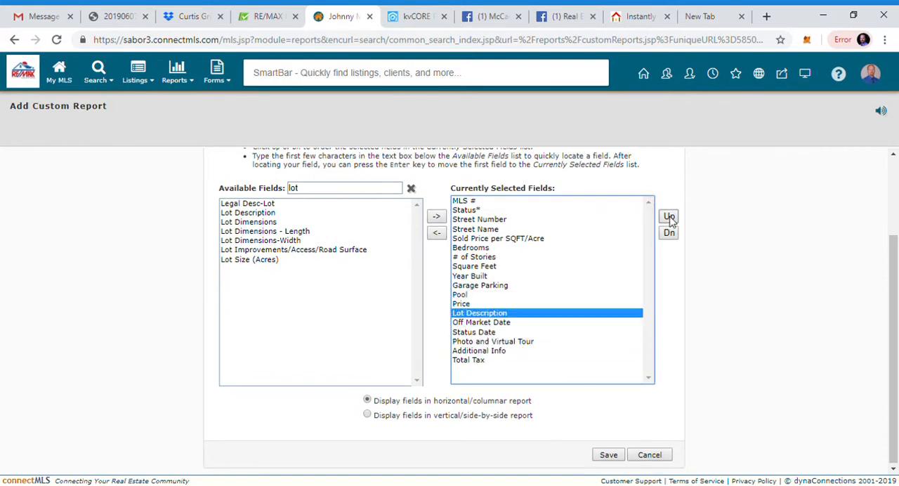
{"action": "left_click", "coordinate": [669, 219]}
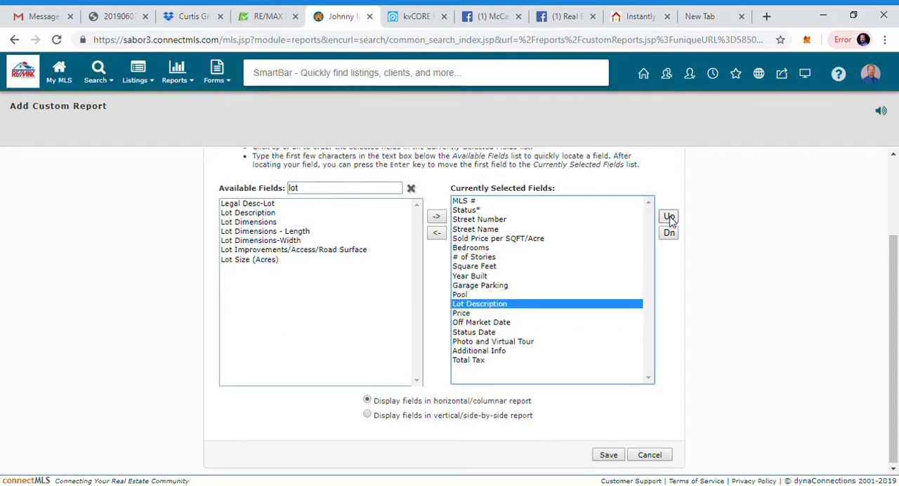
Step: Filter the available fields by "clos" and add Closing Date to the report's selected fields
{"action": "left_click", "coordinate": [411, 188]}
{"action": "left_click", "coordinate": [359, 190]}
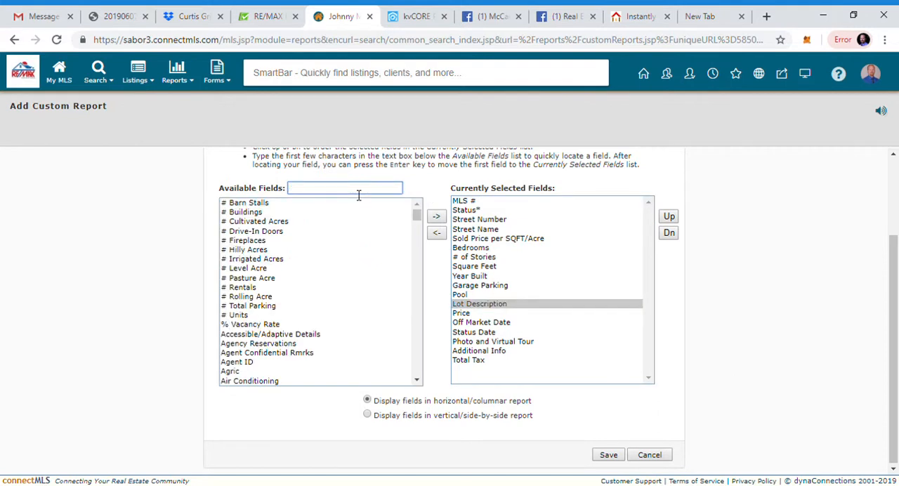
{"action": "type", "text": "cls"}
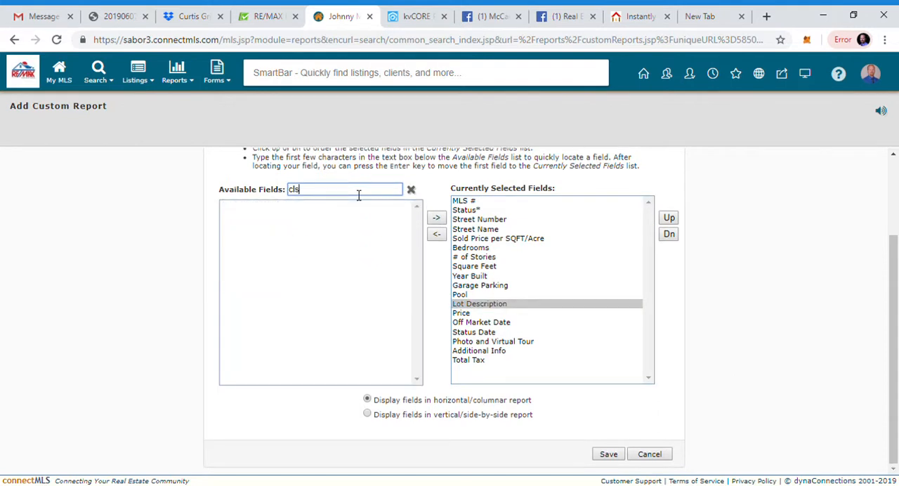
{"action": "type", "text": "o"}
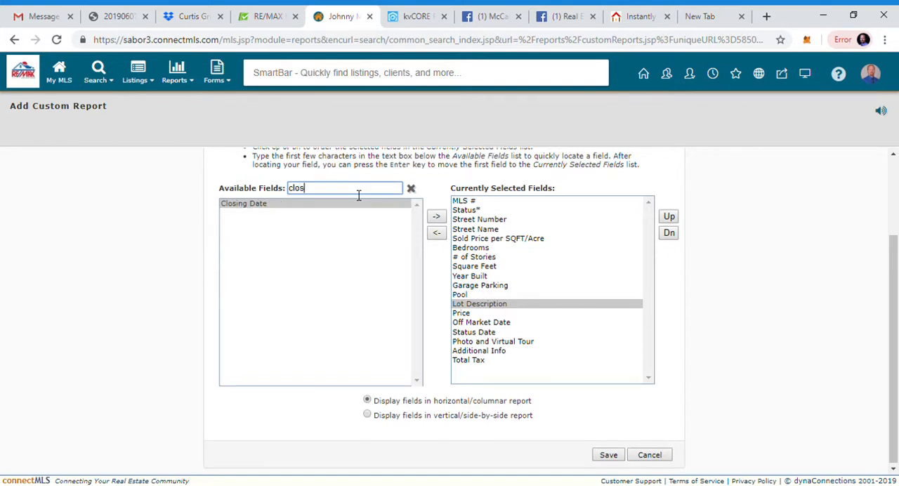
{"action": "left_click", "coordinate": [302, 205]}
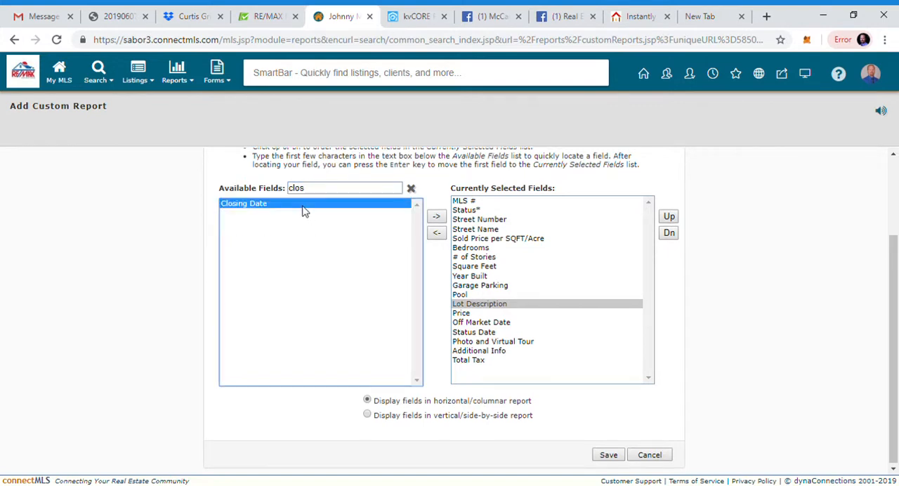
{"action": "left_click", "coordinate": [436, 219]}
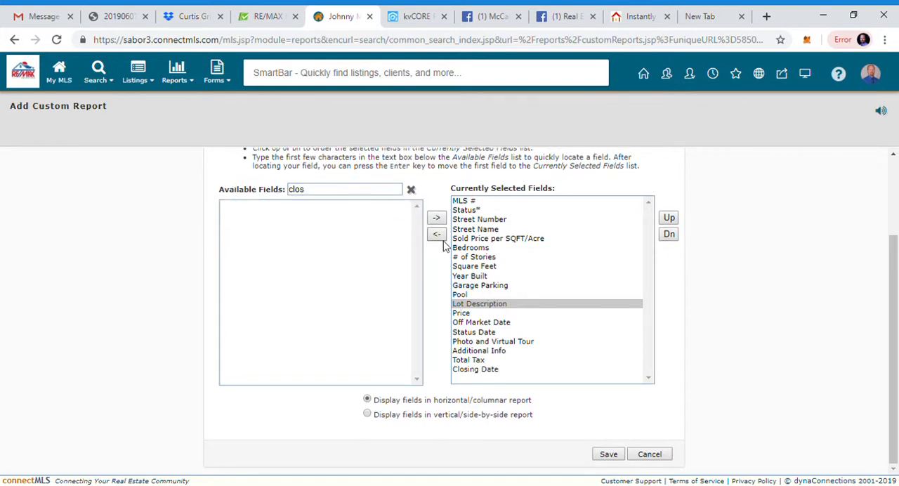
Step: Reorder the selected fields so that Closing Date sits between Pool and Lot Description
{"action": "left_click", "coordinate": [490, 370]}
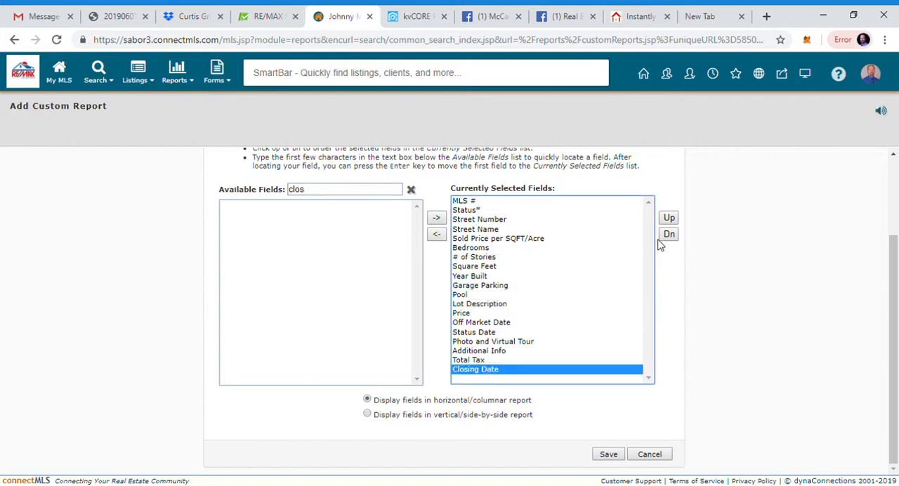
{"action": "left_click", "coordinate": [669, 220]}
{"action": "left_click", "coordinate": [669, 220]}
{"action": "left_click", "coordinate": [669, 219]}
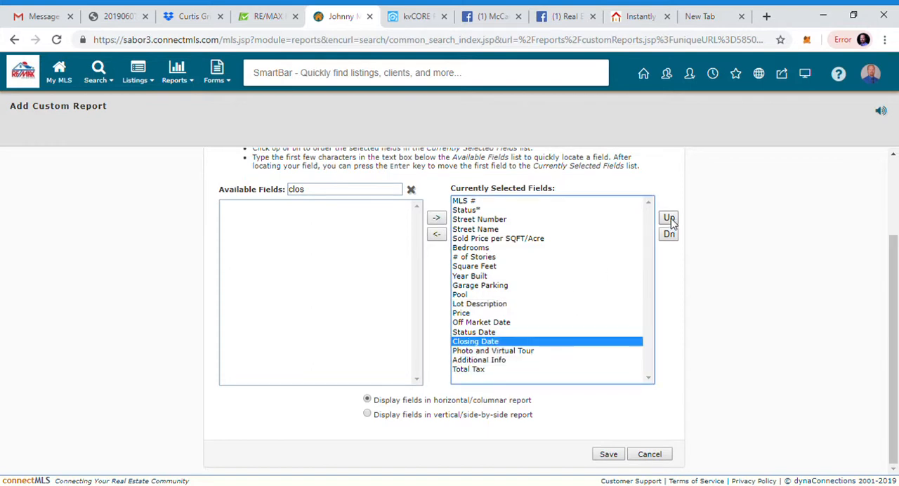
{"action": "left_click", "coordinate": [669, 219]}
{"action": "left_click", "coordinate": [669, 219]}
{"action": "left_click", "coordinate": [669, 219]}
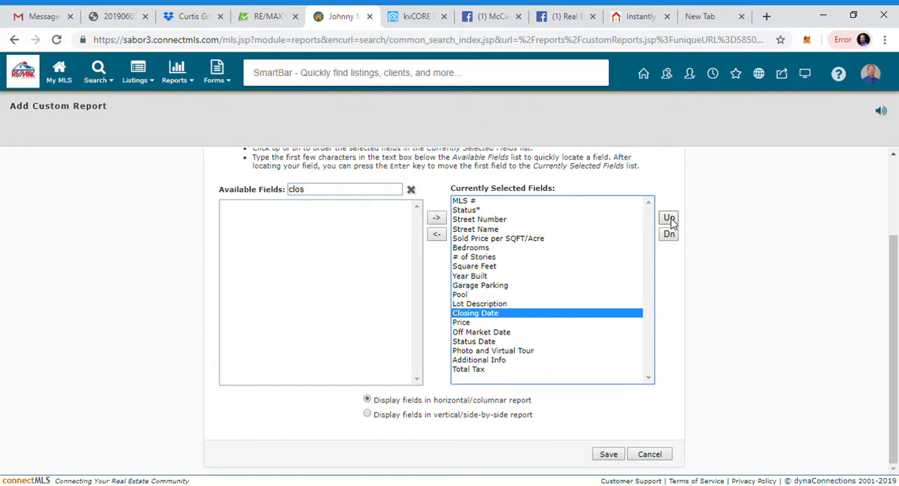
{"action": "left_click", "coordinate": [669, 219]}
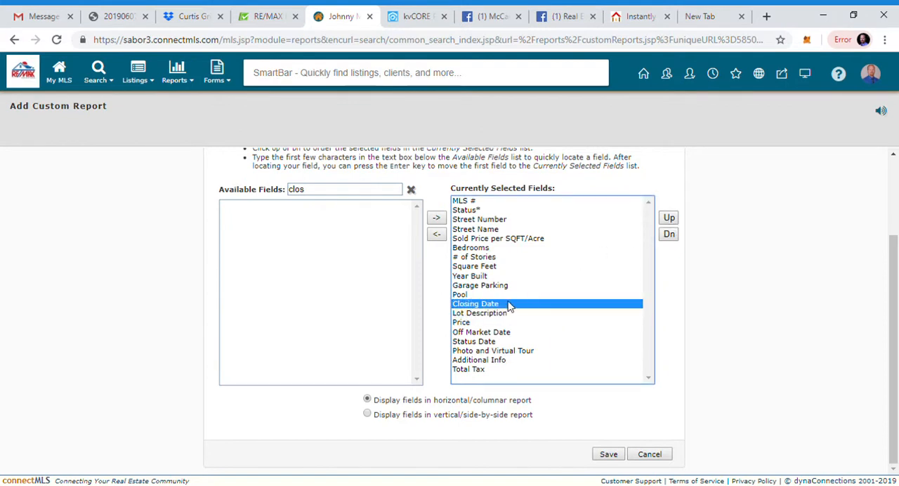
Step: Filter the available fields by "orig" and add Original Price to the report's selected fields
{"action": "left_click", "coordinate": [464, 326]}
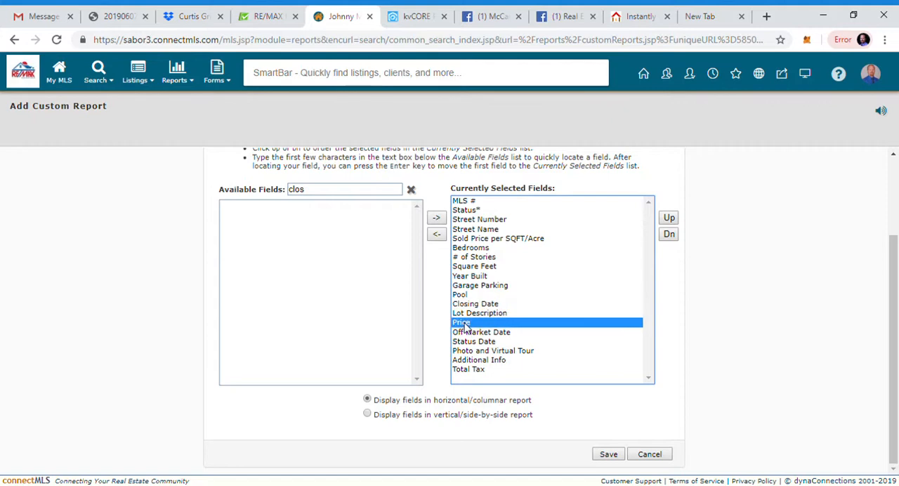
{"action": "left_click", "coordinate": [411, 189]}
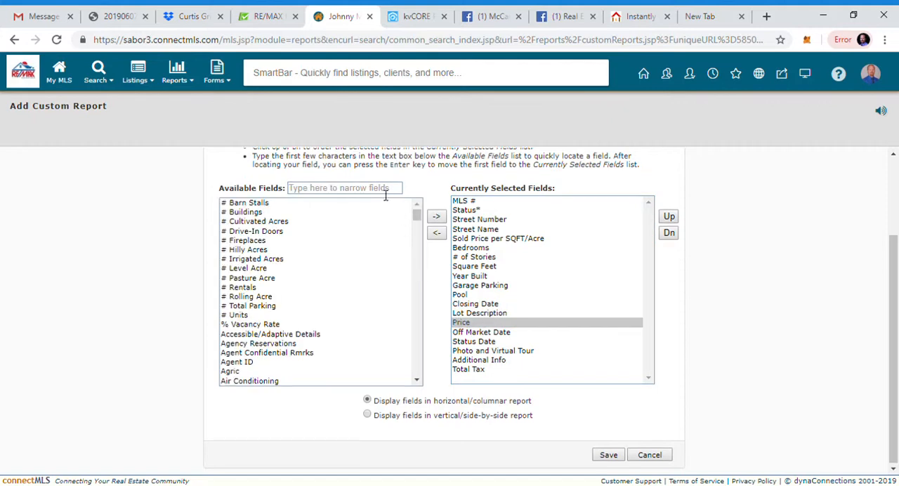
{"action": "left_click", "coordinate": [385, 194]}
{"action": "type", "text": "orig"}
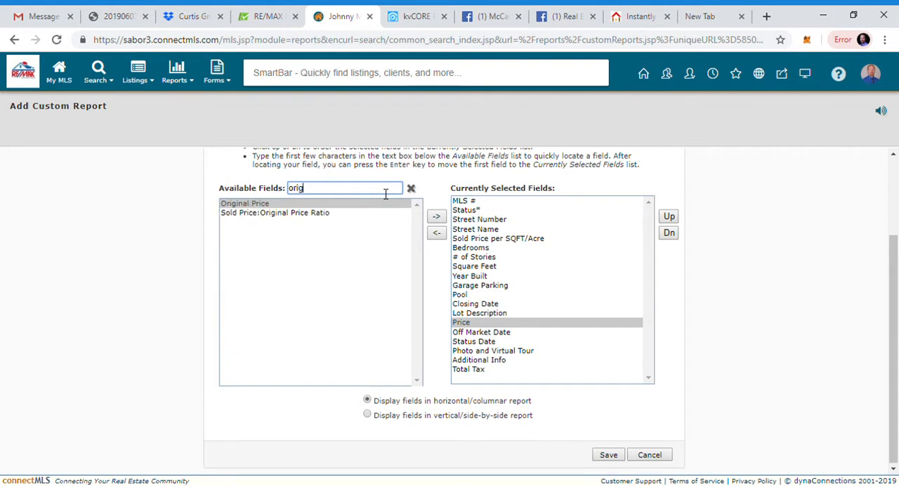
{"action": "left_click", "coordinate": [353, 204]}
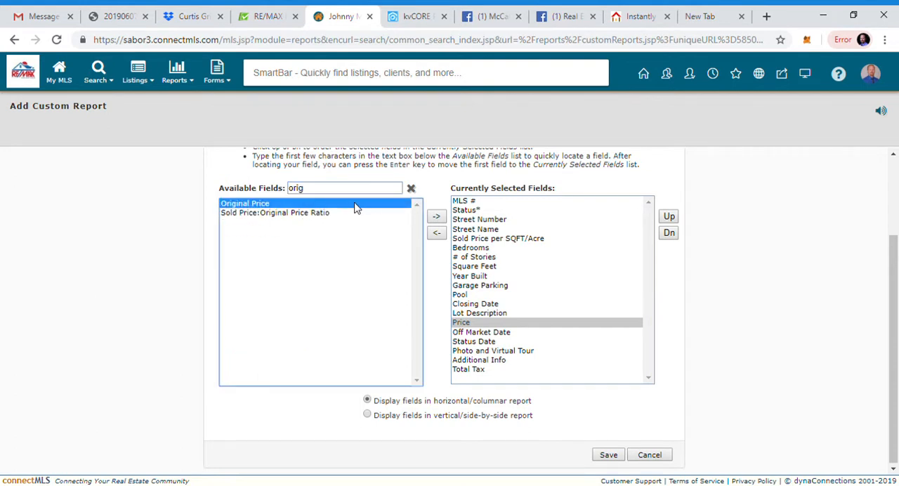
{"action": "left_click", "coordinate": [437, 218]}
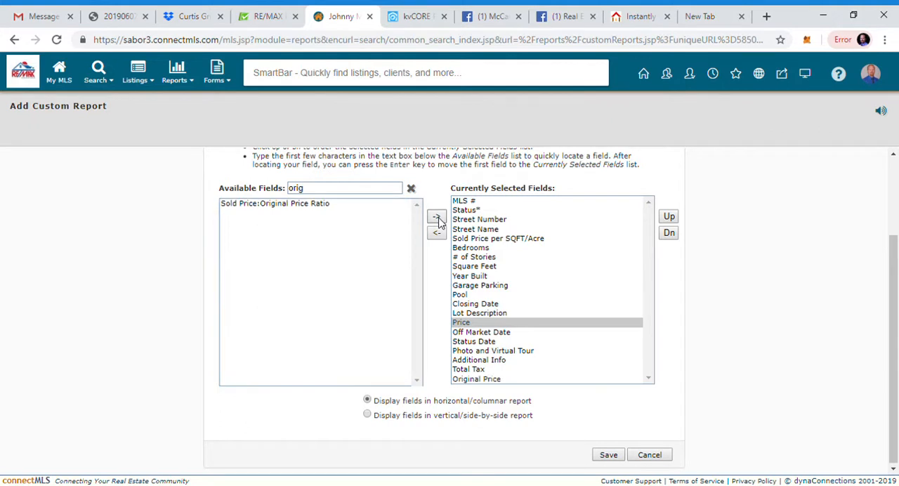
Step: Reorder the selected fields so that Original Price sits between Closing Date and Lot Description
{"action": "left_click", "coordinate": [484, 380]}
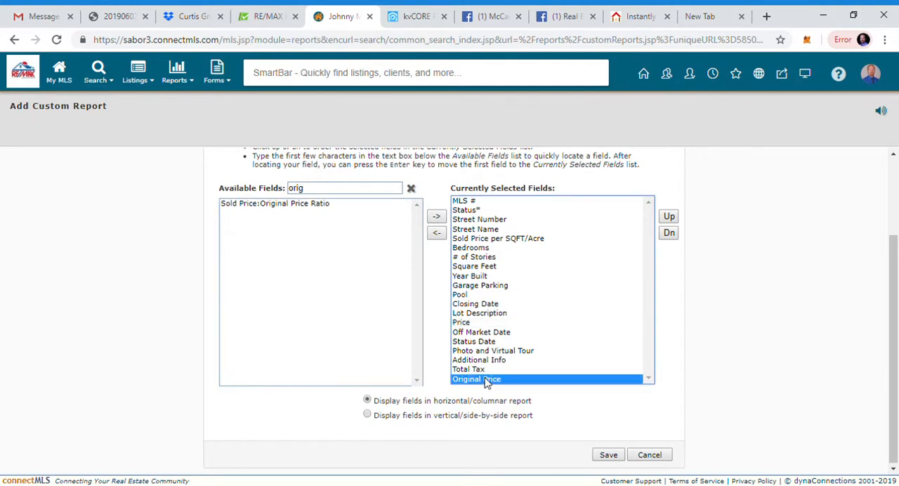
{"action": "left_click", "coordinate": [669, 218]}
{"action": "left_click", "coordinate": [668, 218]}
{"action": "left_click", "coordinate": [669, 217]}
{"action": "left_click", "coordinate": [669, 218]}
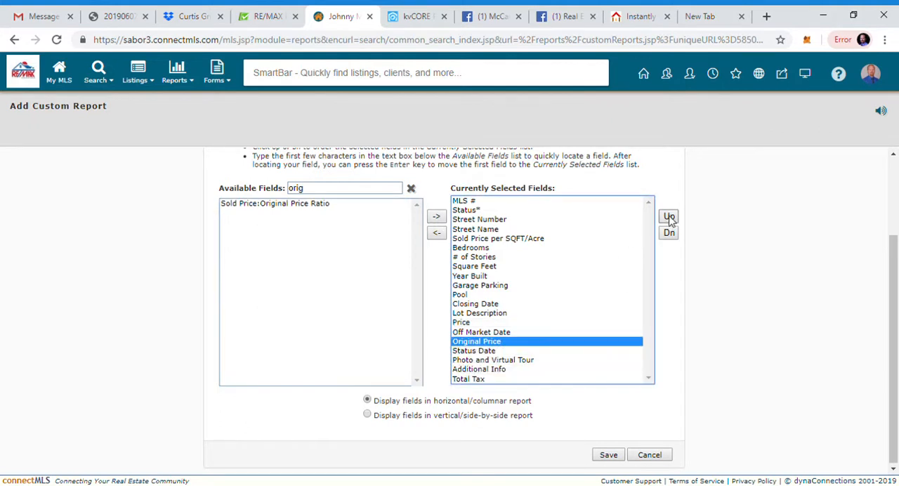
{"action": "left_click", "coordinate": [668, 218]}
{"action": "left_click", "coordinate": [668, 218]}
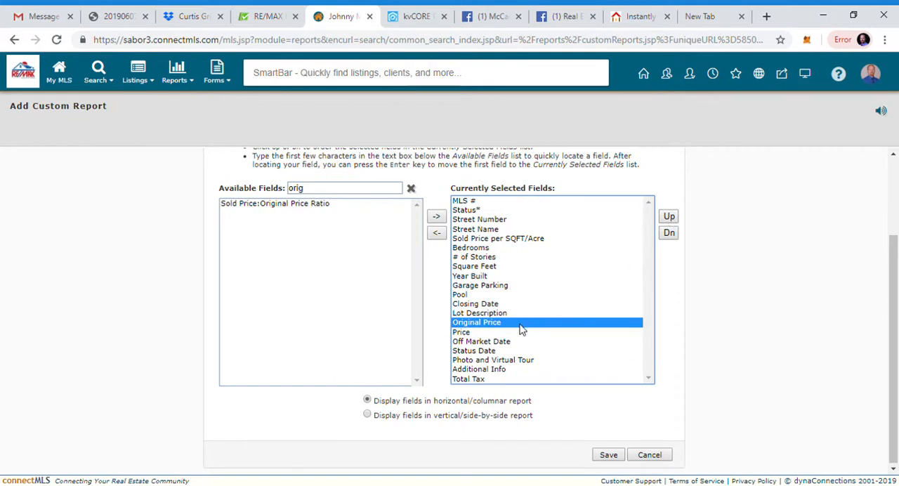
{"action": "left_click", "coordinate": [669, 218]}
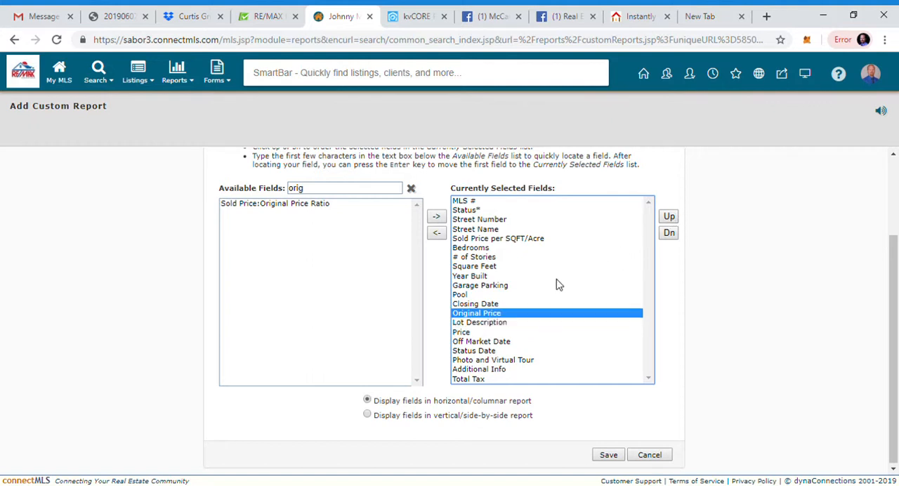
Step: Move Lot Description up in the selected fields so that it sits between Pool and Closing Date
{"action": "left_click", "coordinate": [475, 323]}
{"action": "left_click", "coordinate": [668, 217]}
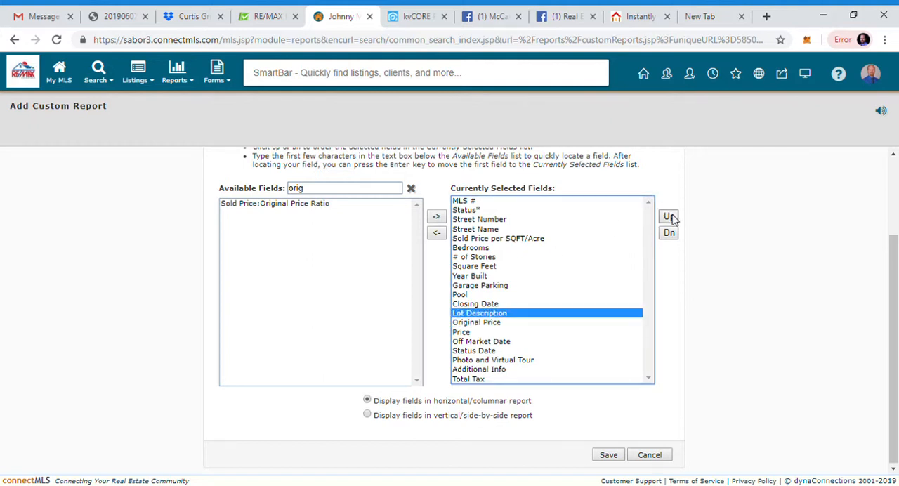
{"action": "left_click", "coordinate": [668, 217]}
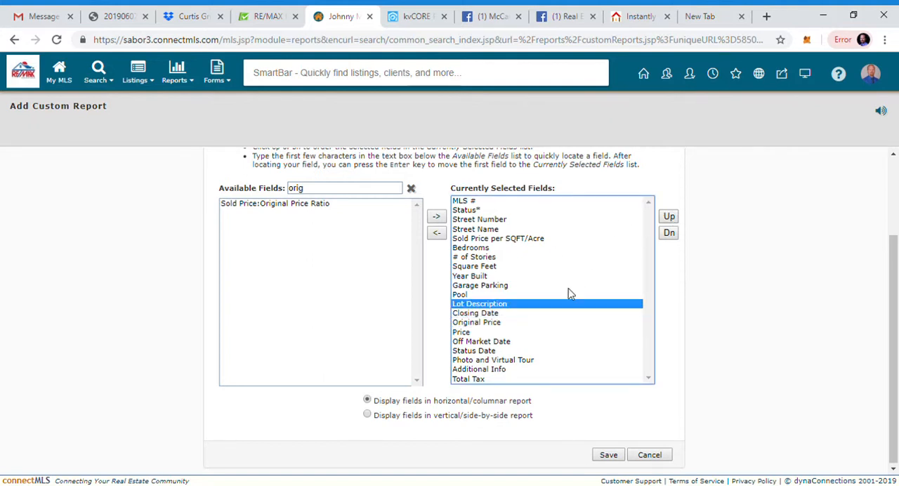
{"action": "left_click", "coordinate": [486, 333]}
{"action": "left_click", "coordinate": [489, 324]}
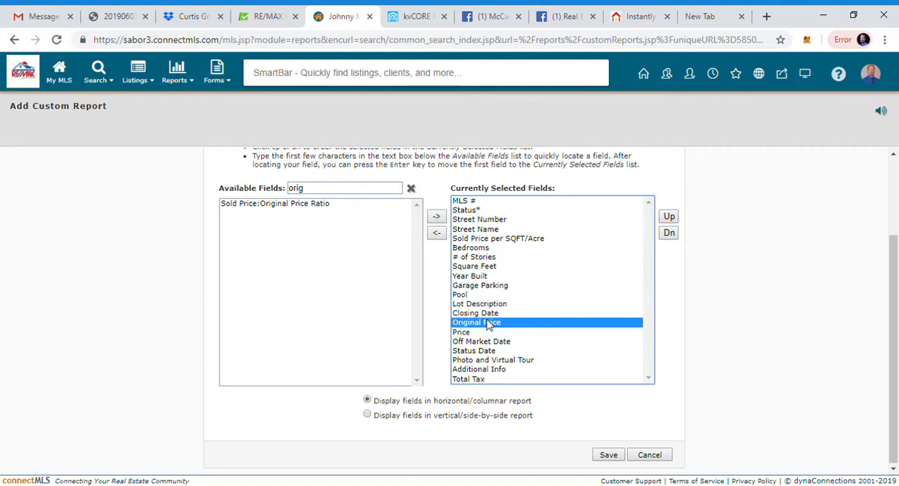
Step: Filter the available fields by "list" and add List Price to the report's selected fields
{"action": "left_click", "coordinate": [413, 191]}
{"action": "left_click", "coordinate": [413, 191]}
{"action": "left_click", "coordinate": [361, 195]}
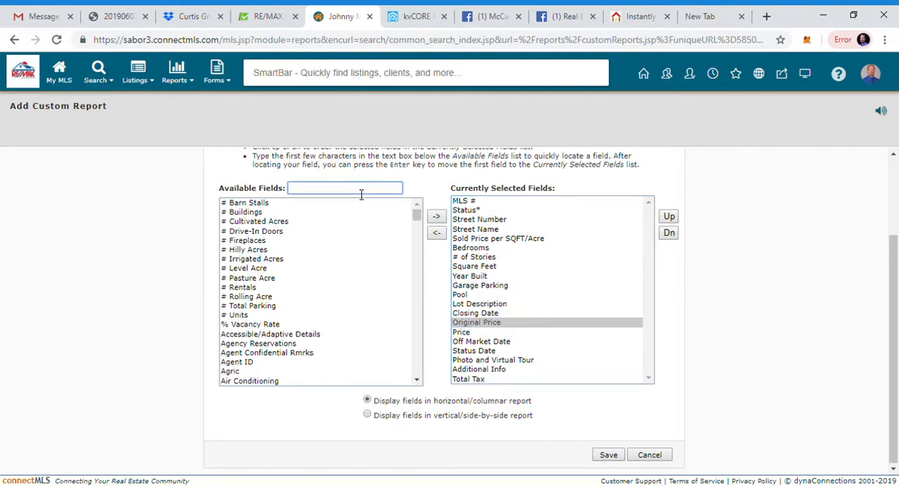
{"action": "type", "text": "list"}
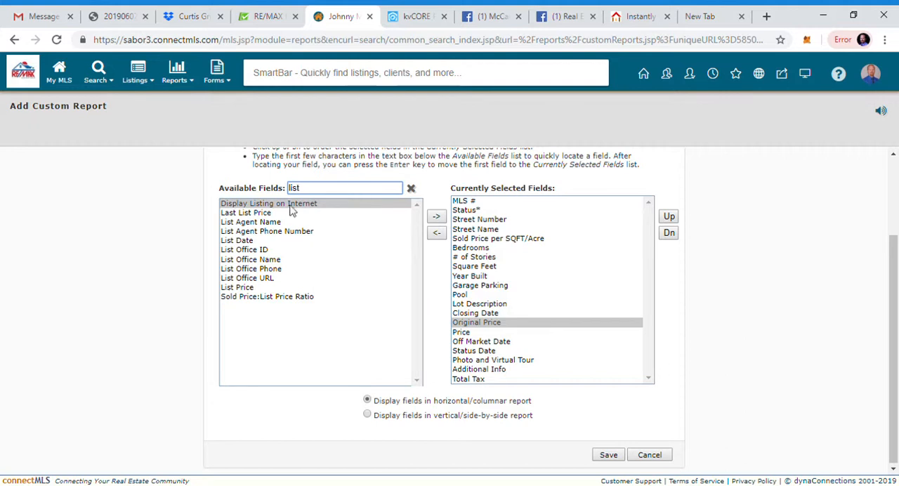
{"action": "left_click", "coordinate": [243, 288]}
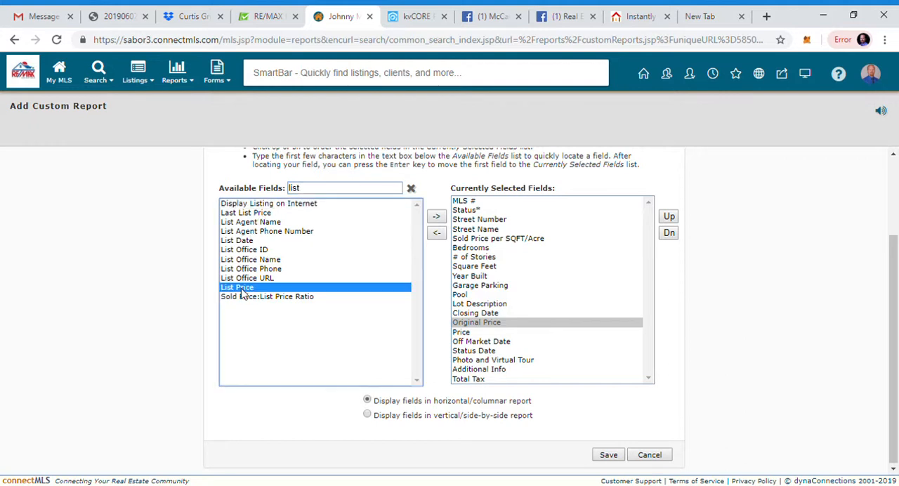
{"action": "left_click", "coordinate": [437, 217]}
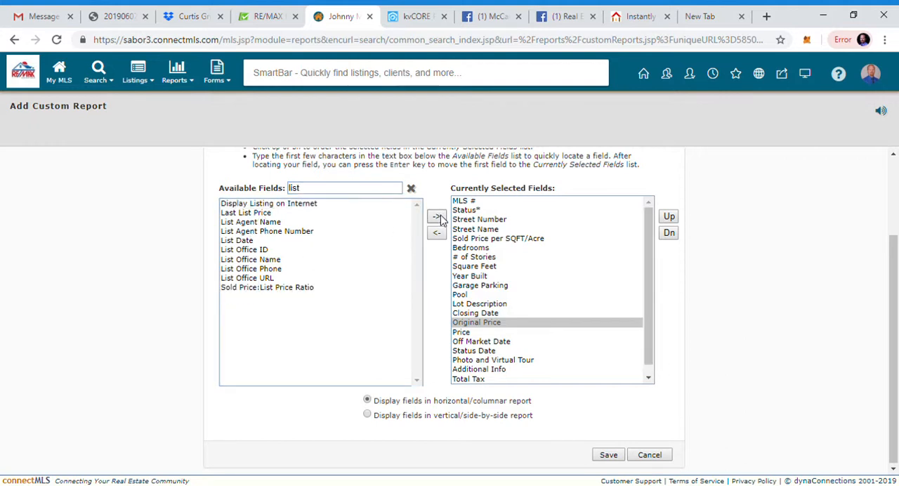
Step: Reorder the selected fields so that List Price comes directly after Original Price
{"action": "left_click", "coordinate": [649, 377]}
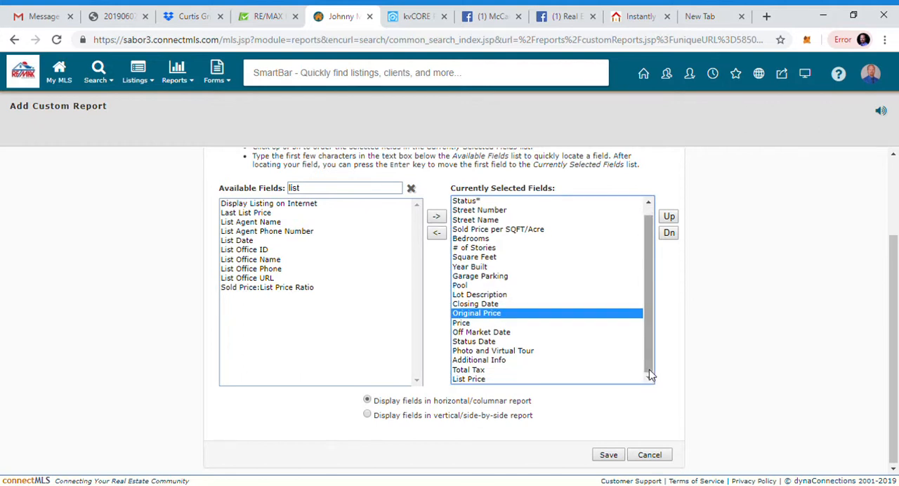
{"action": "left_click", "coordinate": [475, 379]}
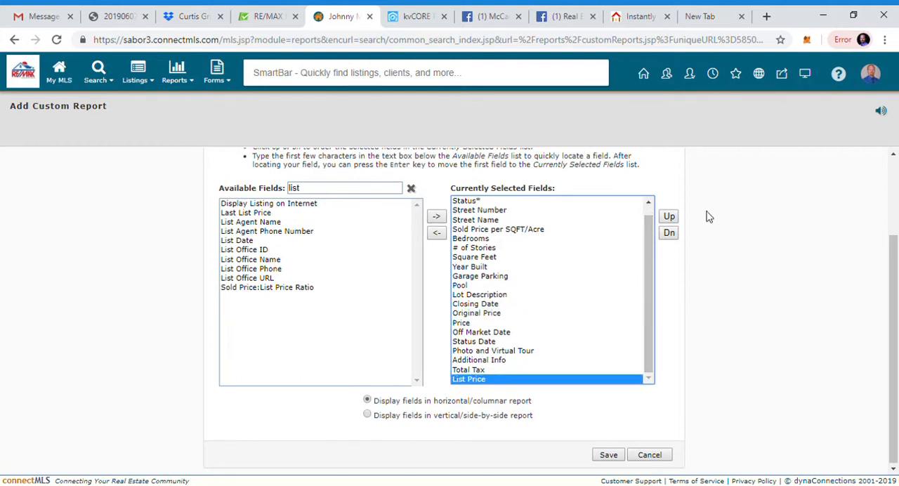
{"action": "left_click", "coordinate": [668, 217]}
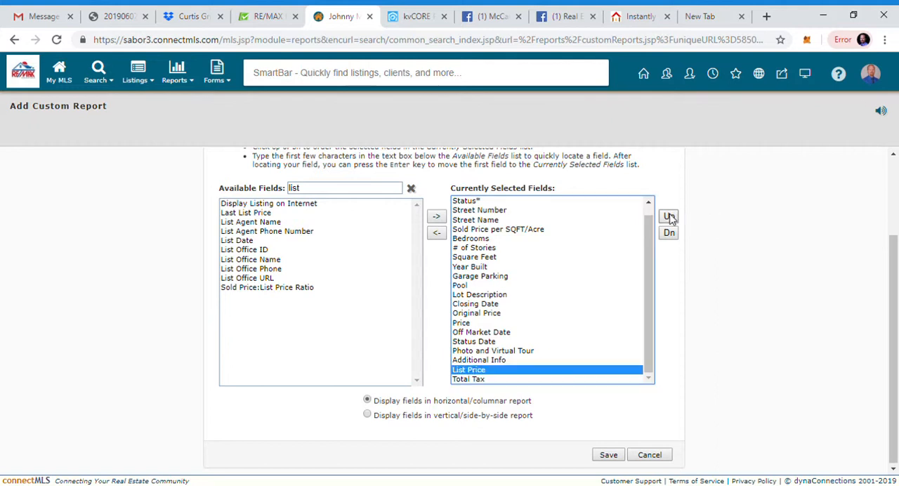
{"action": "left_click", "coordinate": [668, 217]}
{"action": "left_click", "coordinate": [668, 217]}
{"action": "left_click", "coordinate": [668, 217]}
{"action": "left_click", "coordinate": [668, 217]}
{"action": "left_click", "coordinate": [668, 217]}
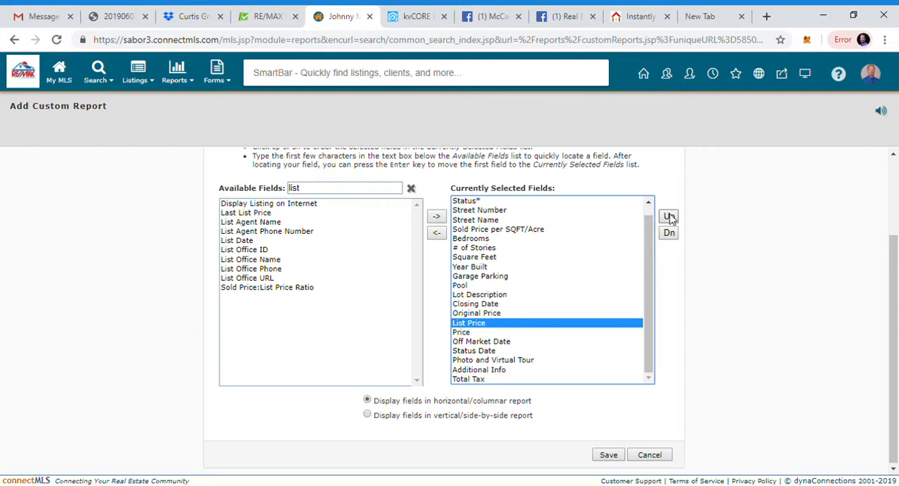
Step: Filter the available fields by "sold" and add Sold Price to the report's selected fields
{"action": "left_click", "coordinate": [412, 189]}
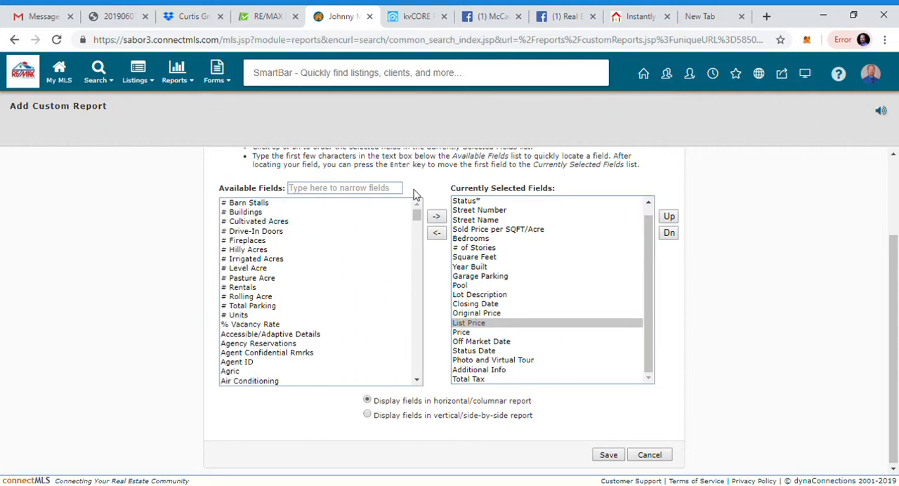
{"action": "left_click", "coordinate": [337, 192]}
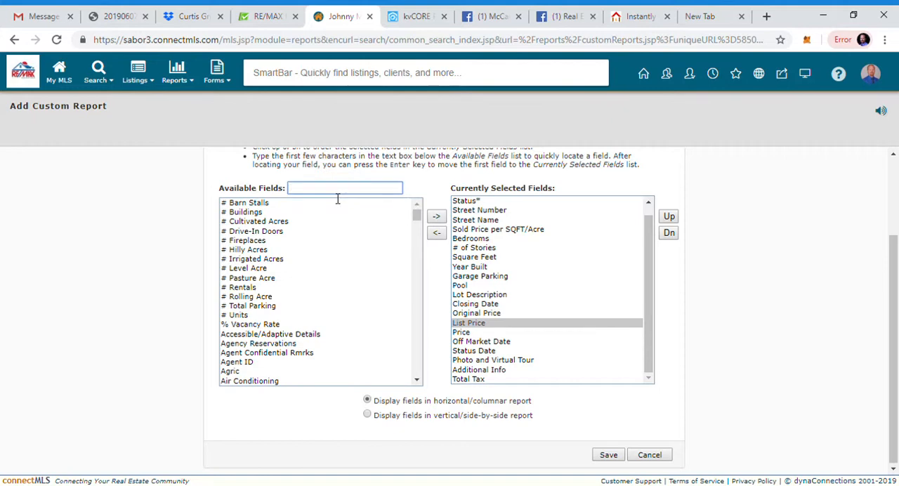
{"action": "type", "text": "sold"}
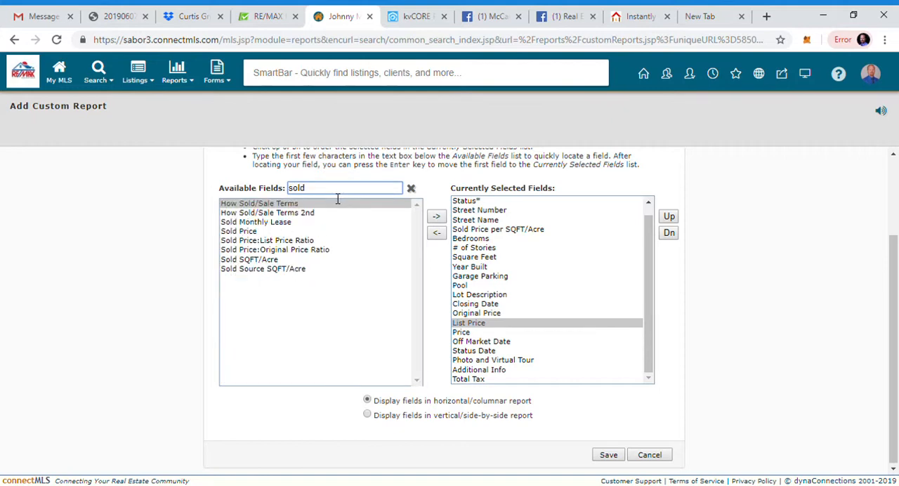
{"action": "left_click", "coordinate": [250, 236]}
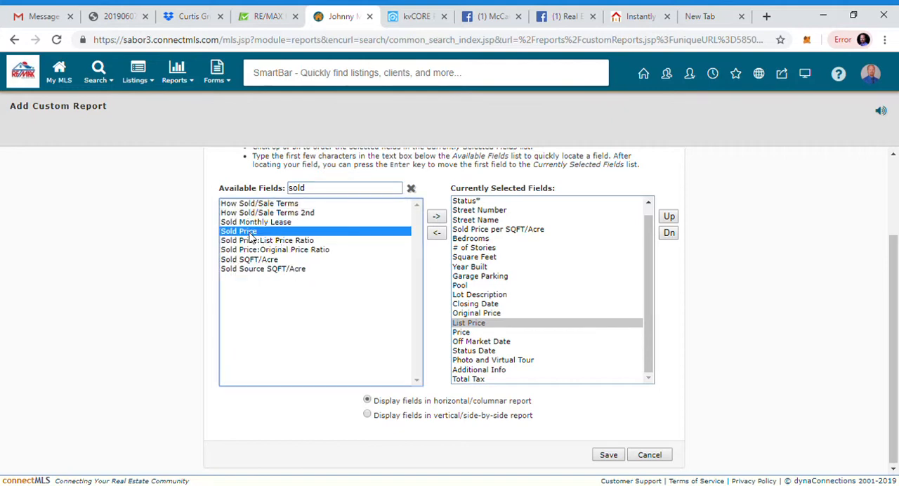
{"action": "left_click", "coordinate": [436, 217]}
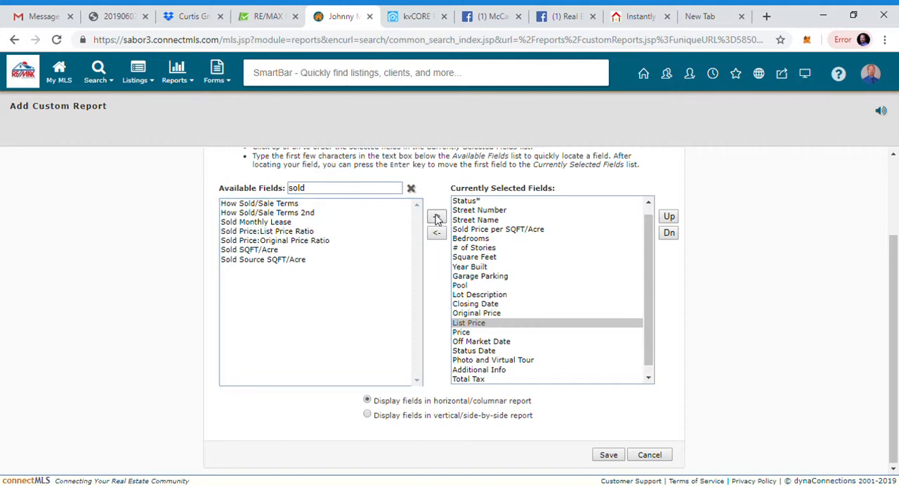
Step: Reorder the selected fields so that Sold Price comes directly after List Price
{"action": "left_click", "coordinate": [648, 378]}
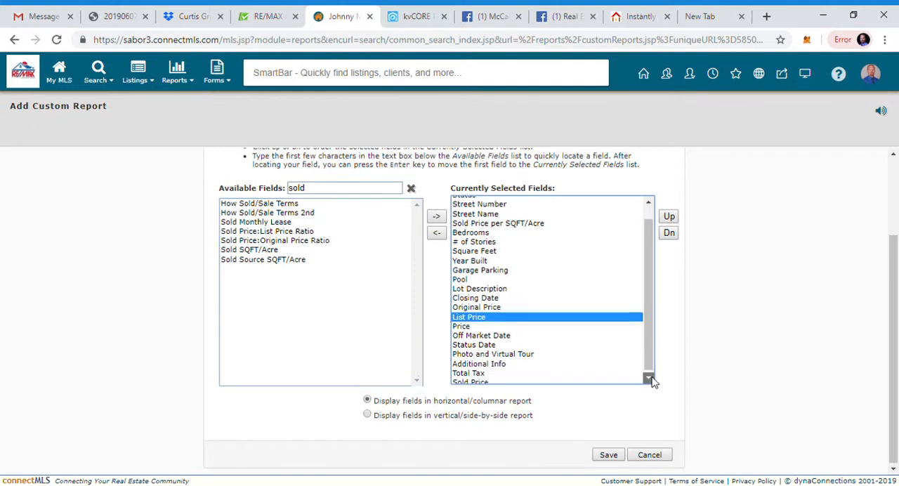
{"action": "left_click", "coordinate": [533, 380]}
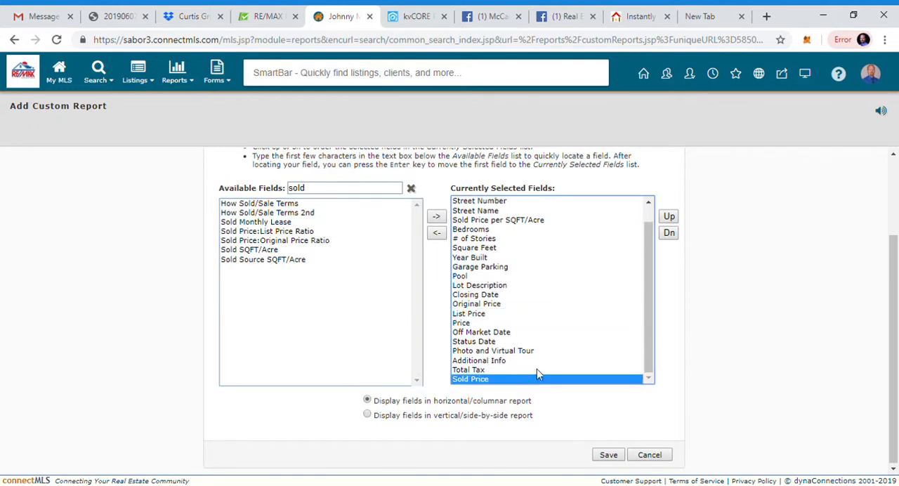
{"action": "left_click", "coordinate": [669, 217]}
{"action": "left_click", "coordinate": [670, 217]}
{"action": "left_click", "coordinate": [669, 217]}
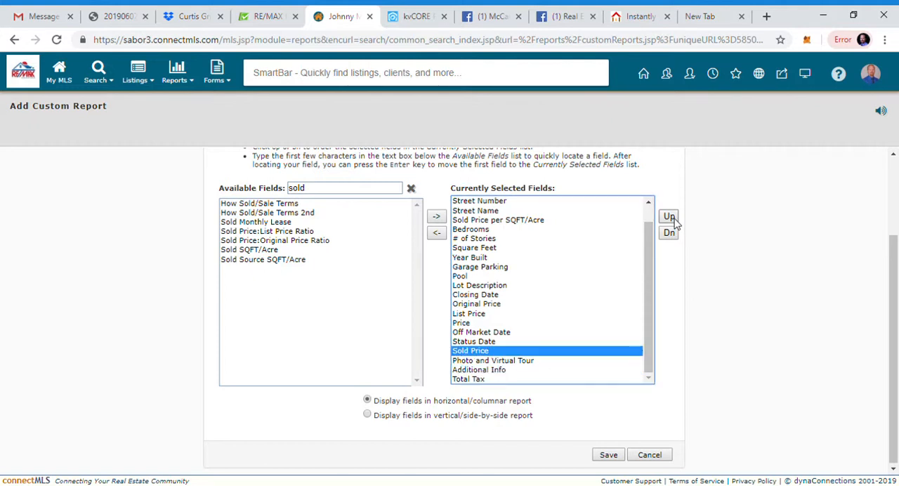
{"action": "left_click", "coordinate": [669, 217]}
{"action": "left_click", "coordinate": [669, 217]}
{"action": "left_click", "coordinate": [669, 217]}
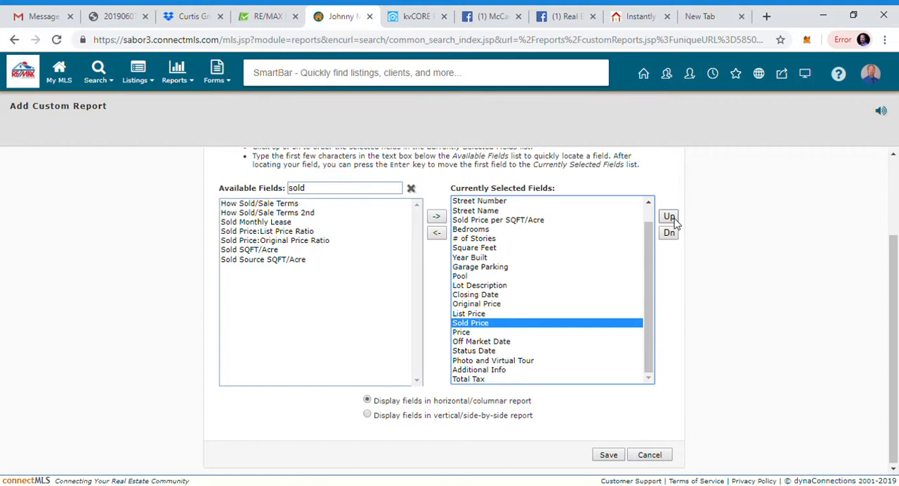
Step: Filter the available fields by "seller" and add Seller Concessions to the report's selected fields
{"action": "left_click", "coordinate": [411, 190]}
{"action": "left_click", "coordinate": [373, 191]}
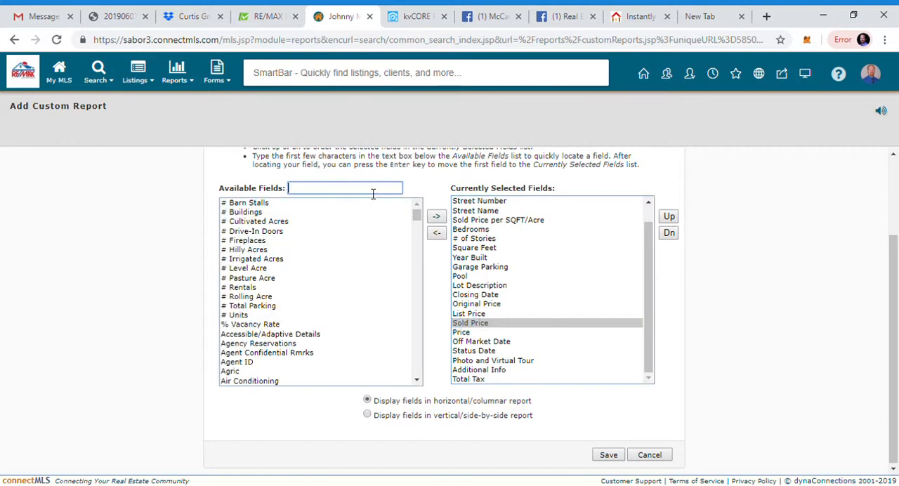
{"action": "type", "text": "seller"}
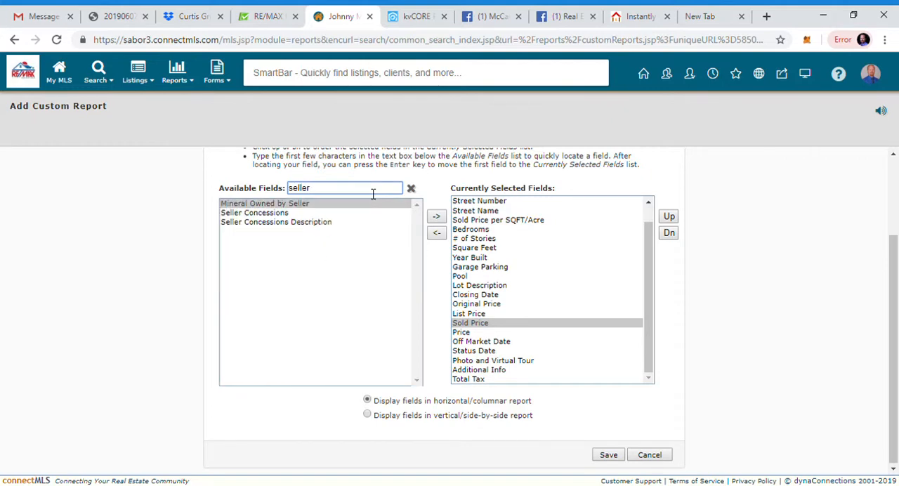
{"action": "left_click", "coordinate": [294, 214]}
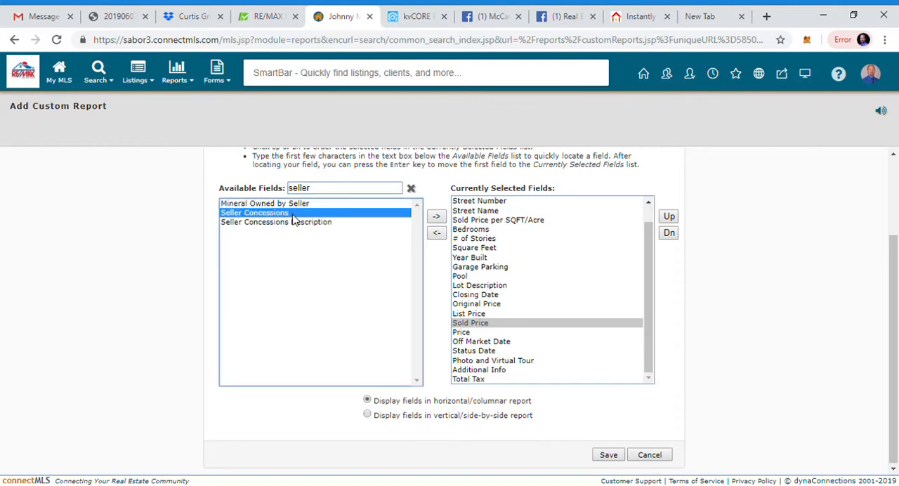
{"action": "left_click", "coordinate": [436, 218]}
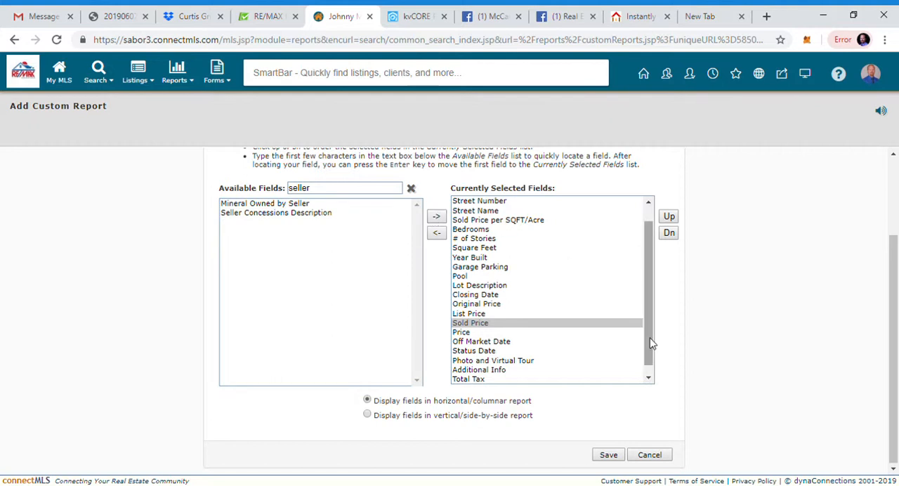
Step: Reorder the selected fields so that Seller Concessions comes directly after Sold Price
{"action": "left_click", "coordinate": [649, 377]}
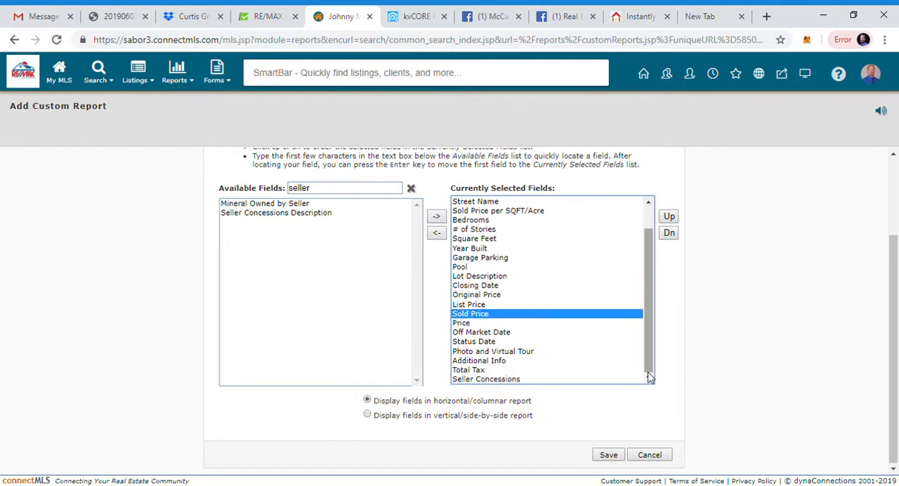
{"action": "left_click", "coordinate": [524, 379]}
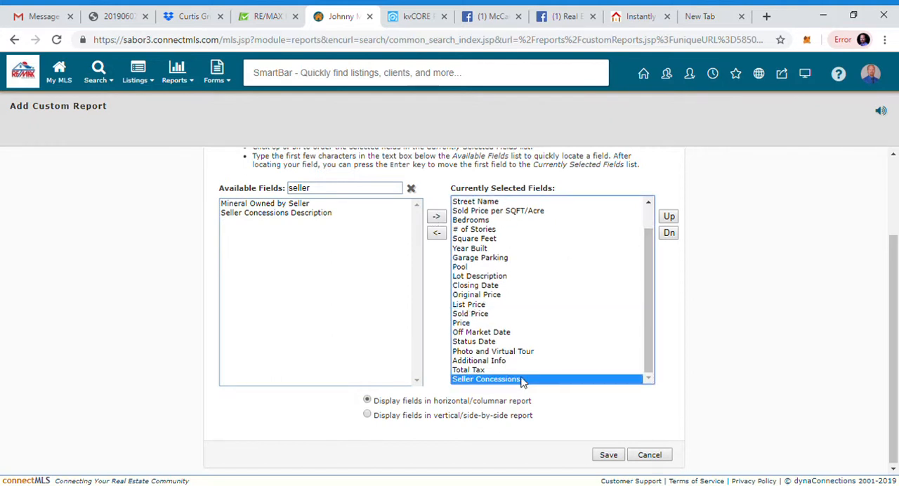
{"action": "left_click", "coordinate": [669, 218]}
{"action": "left_click", "coordinate": [669, 217]}
{"action": "left_click", "coordinate": [669, 217]}
{"action": "left_click", "coordinate": [669, 217]}
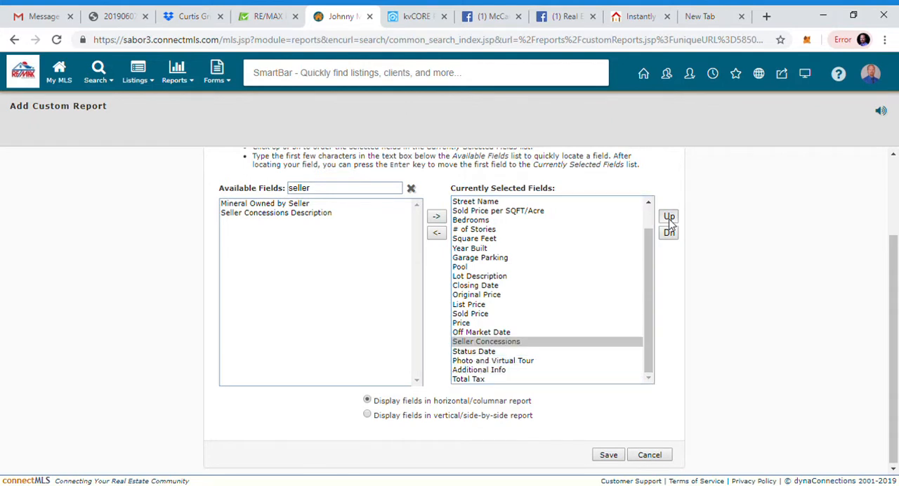
{"action": "left_click", "coordinate": [668, 218]}
{"action": "left_click", "coordinate": [668, 218]}
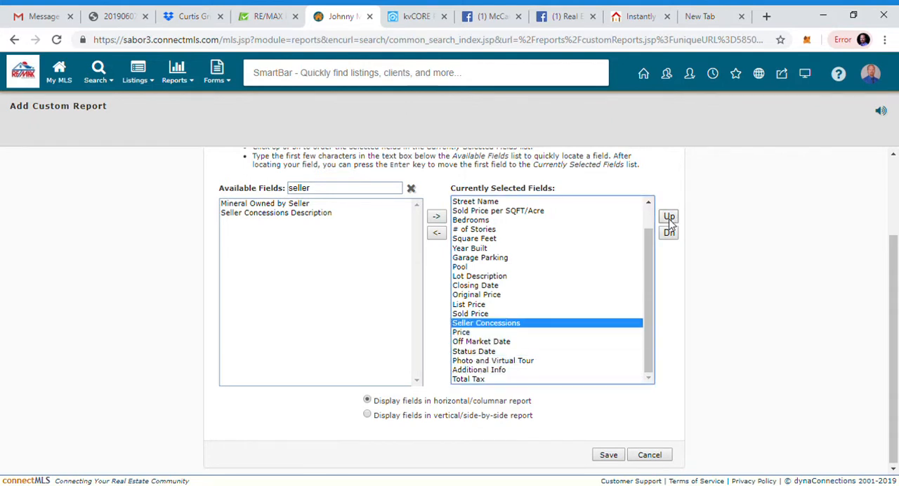
Step: Clear the "seller" filter from the available fields
{"action": "left_click", "coordinate": [411, 188]}
{"action": "left_click", "coordinate": [374, 189]}
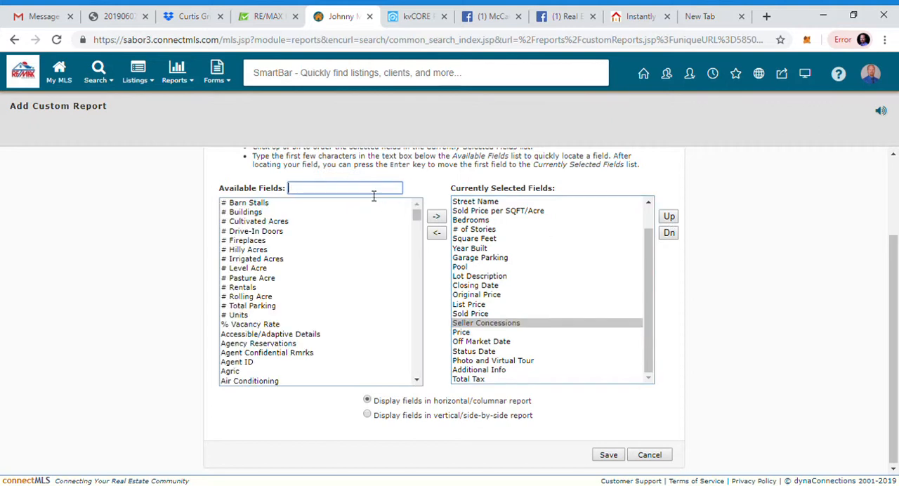
{"action": "type", "text": "do"}
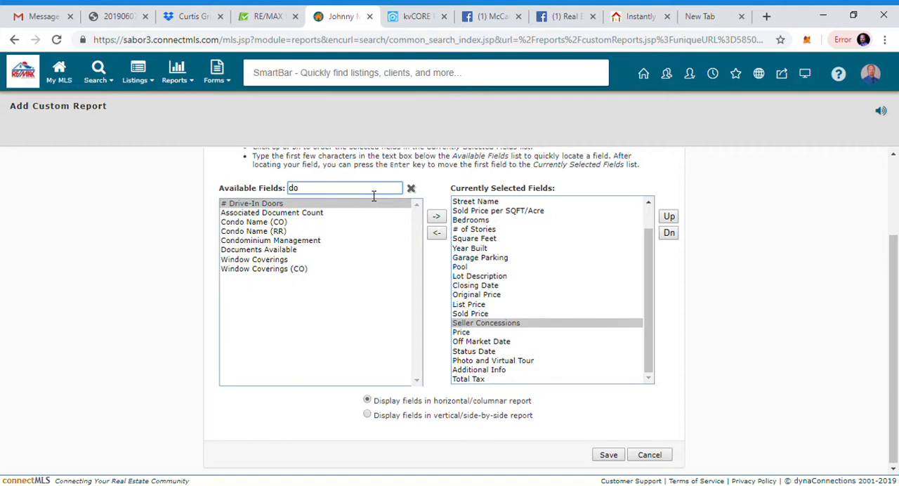
{"action": "type", "text": "m"}
{"action": "key", "text": "BackSpace"}
{"action": "key", "text": "BackSpace"}
{"action": "key", "text": "BackSpace"}
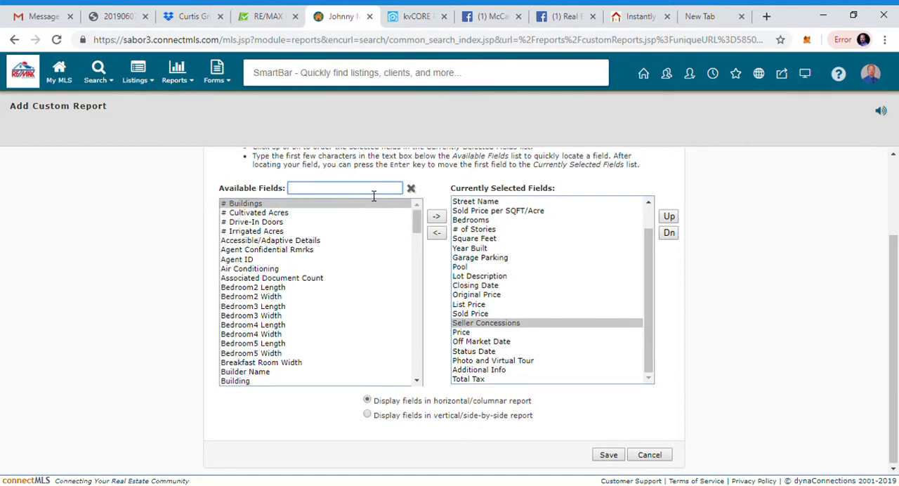
Step: Filter the available fields by "days" and add Cumulative Days on market to the report's selected fields
{"action": "type", "text": "days"}
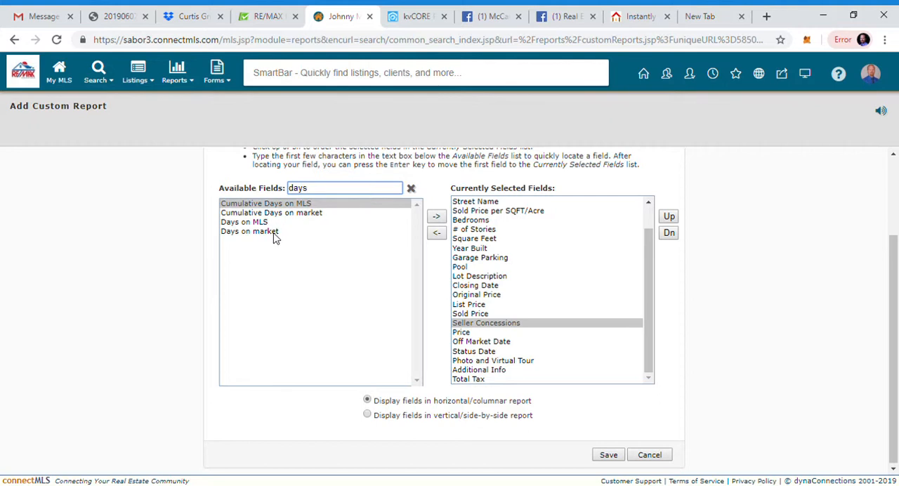
{"action": "left_click", "coordinate": [273, 231]}
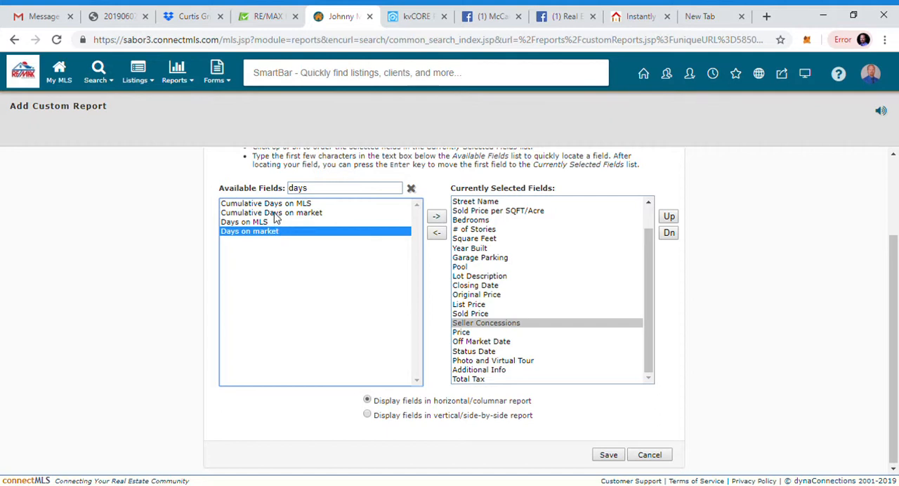
{"action": "left_click", "coordinate": [276, 214]}
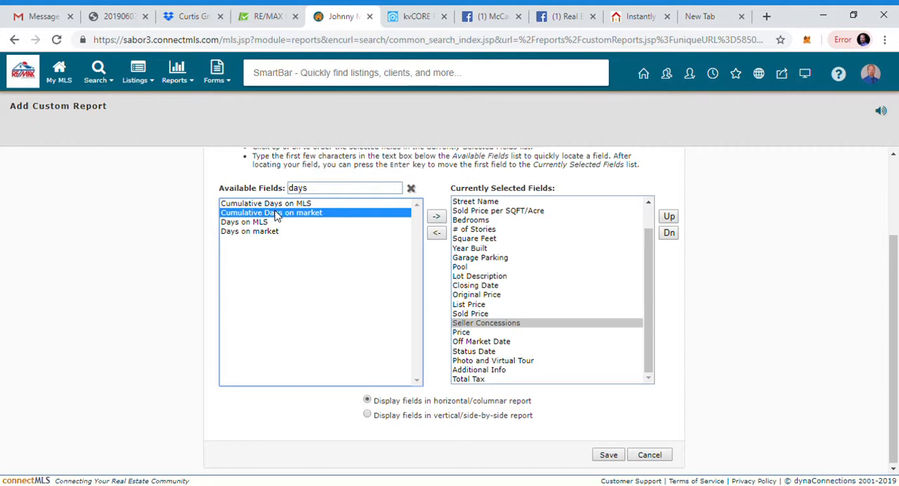
{"action": "left_click", "coordinate": [436, 218]}
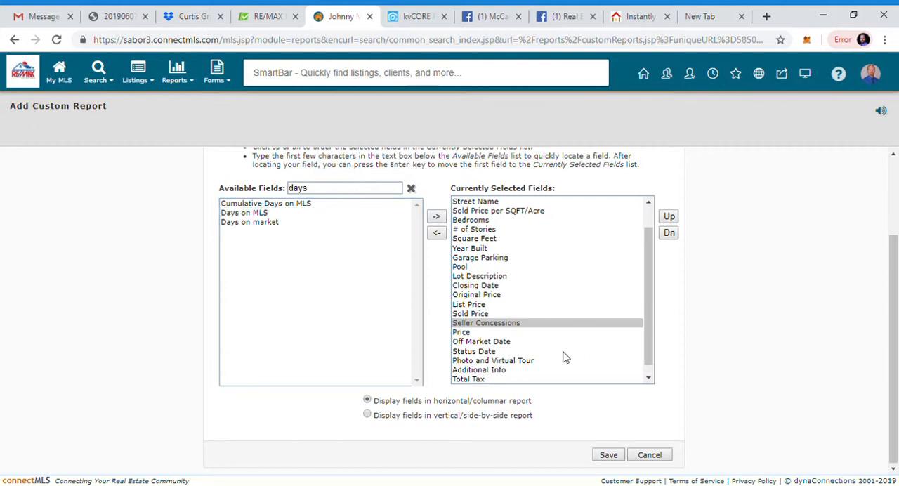
Step: Reorder the selected fields so that Cumulative Days on market comes directly after Seller Concessions
{"action": "left_click", "coordinate": [650, 380]}
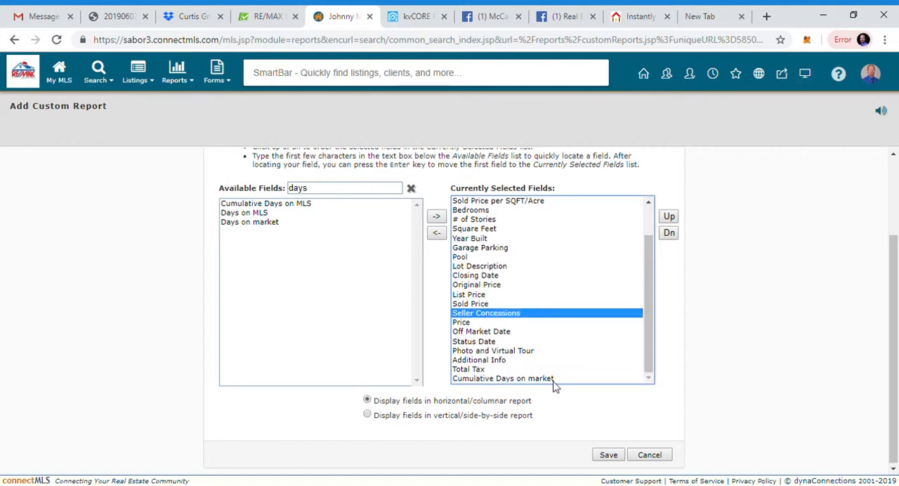
{"action": "left_click", "coordinate": [552, 379]}
{"action": "left_click", "coordinate": [669, 217]}
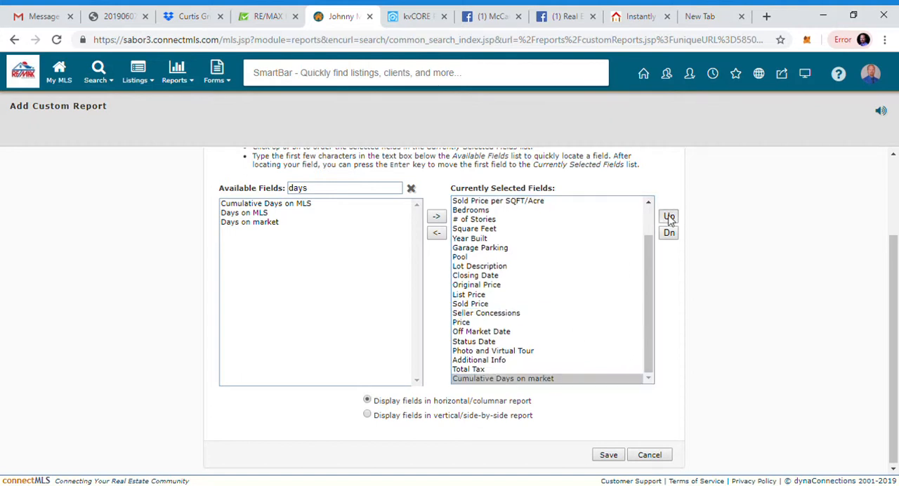
{"action": "left_click", "coordinate": [668, 216]}
{"action": "left_click", "coordinate": [669, 216]}
{"action": "left_click", "coordinate": [669, 216]}
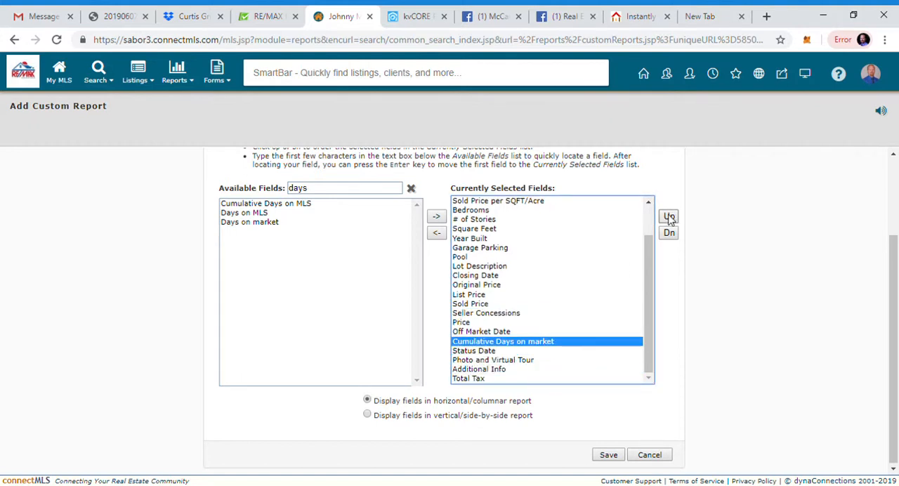
{"action": "left_click", "coordinate": [668, 217]}
{"action": "left_click", "coordinate": [669, 217]}
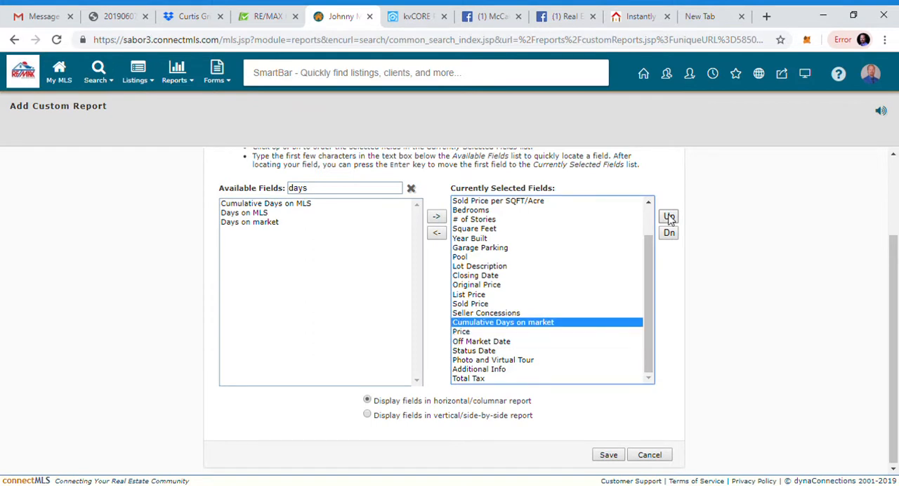
Step: Remove Price, Off Market Date, Status Date, Photo and Virtual Tour, Additional Info and Total Tax from the report's selected fields
{"action": "left_click", "coordinate": [495, 333]}
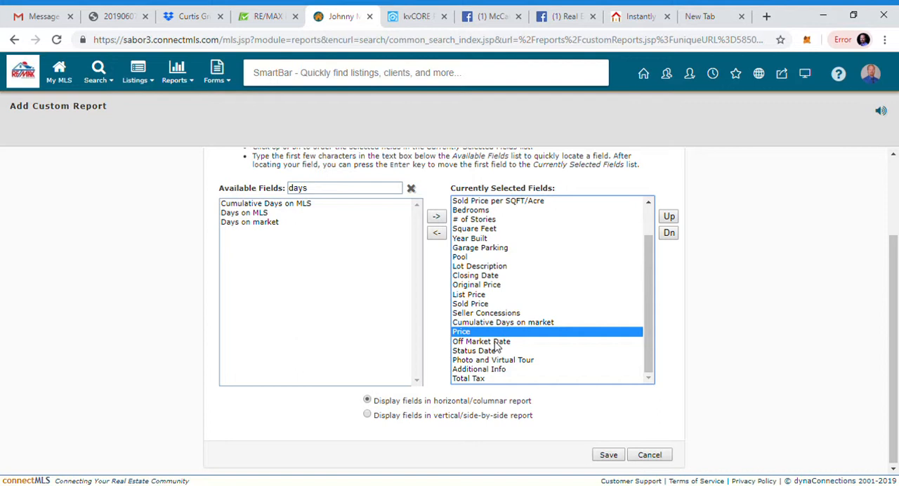
{"action": "left_click", "coordinate": [495, 342], "text": "ctrl"}
{"action": "left_click", "coordinate": [489, 359], "text": "ctrl"}
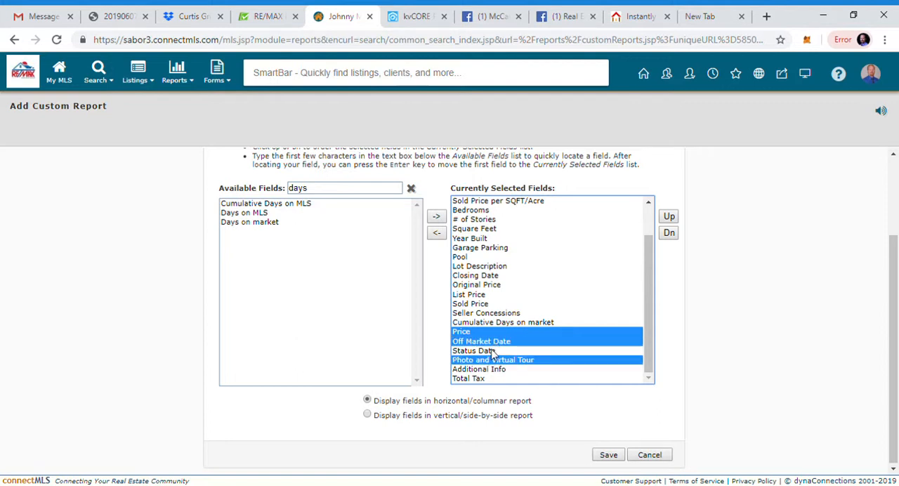
{"action": "left_click", "coordinate": [494, 351], "text": "ctrl"}
{"action": "left_click", "coordinate": [486, 369], "text": "ctrl"}
{"action": "left_click", "coordinate": [482, 379], "text": "ctrl"}
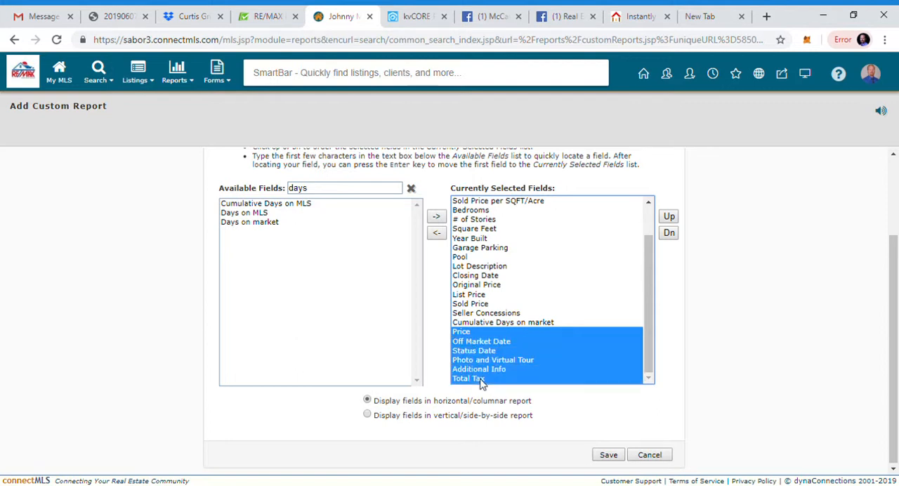
{"action": "left_click", "coordinate": [436, 233]}
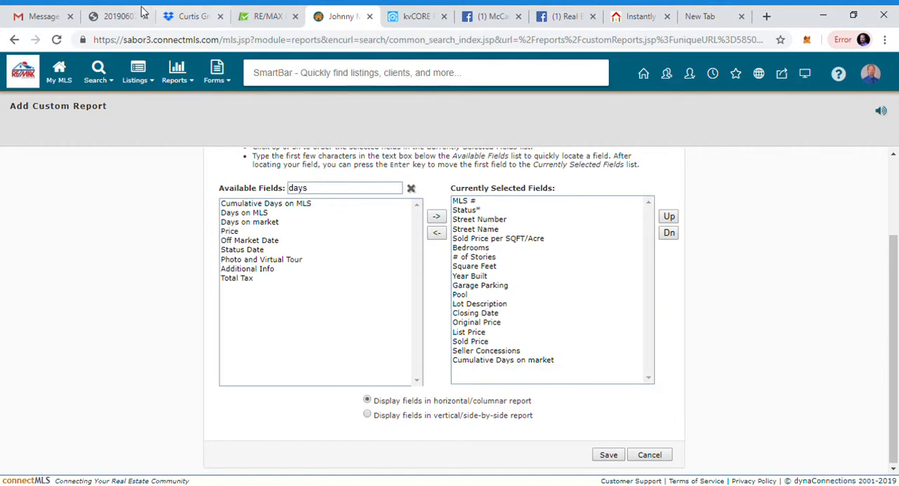
Step: Switch to the sample sold-listings PDF to check its column headings against the report's selected fields
{"action": "left_click", "coordinate": [121, 17]}
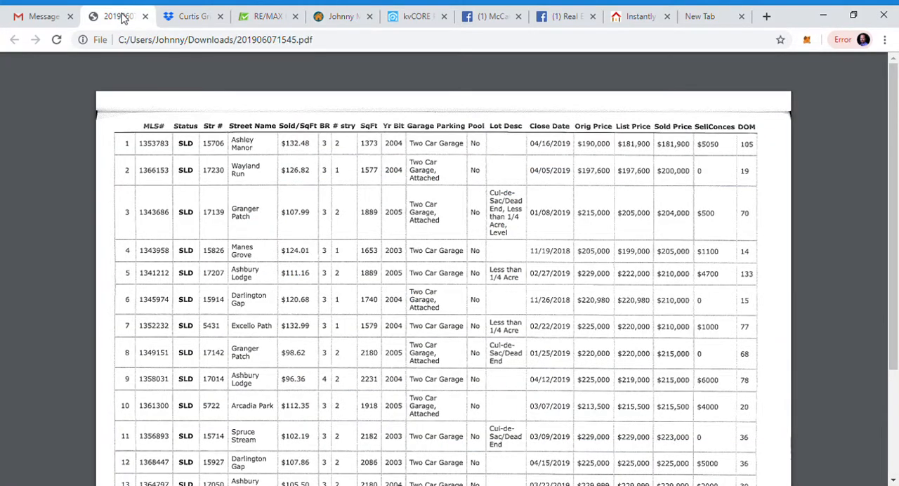